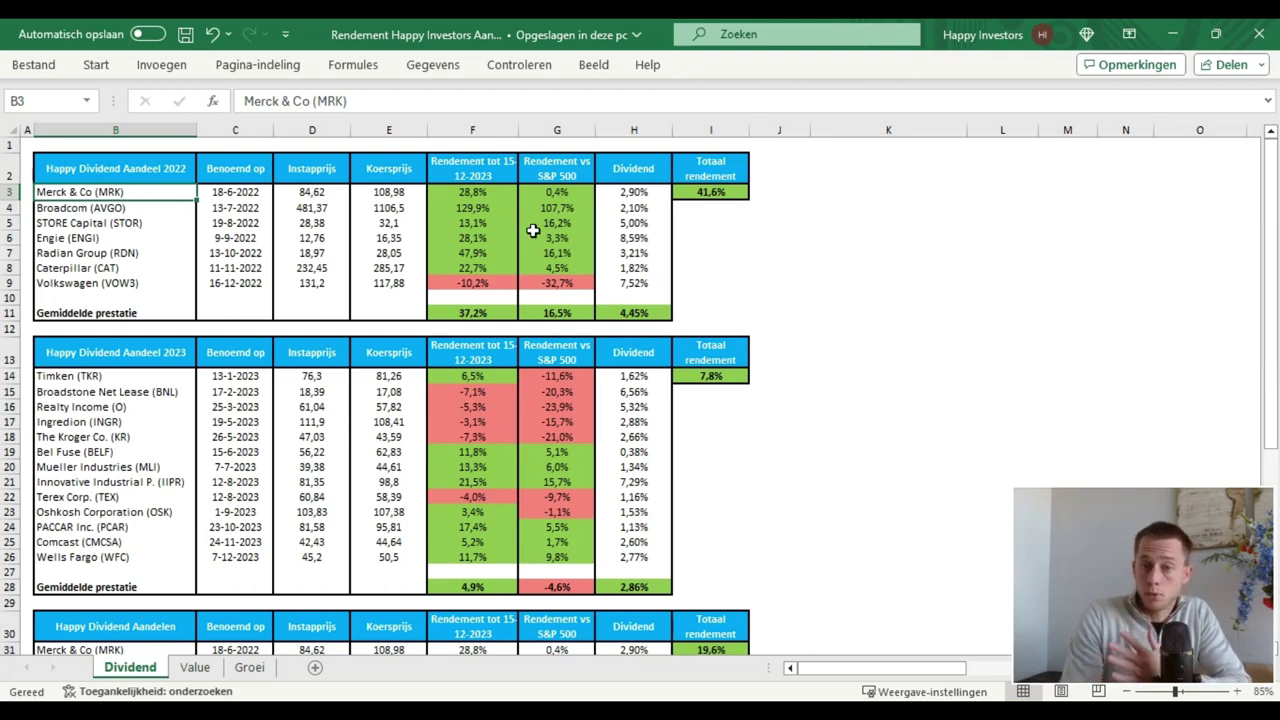
Examine the Happy Dividend Aandeel 2022 table: the listed stocks, their returns to 15-12-2023, the average return and the first nomination date
{"action": "left_click", "coordinate": [84, 171]}
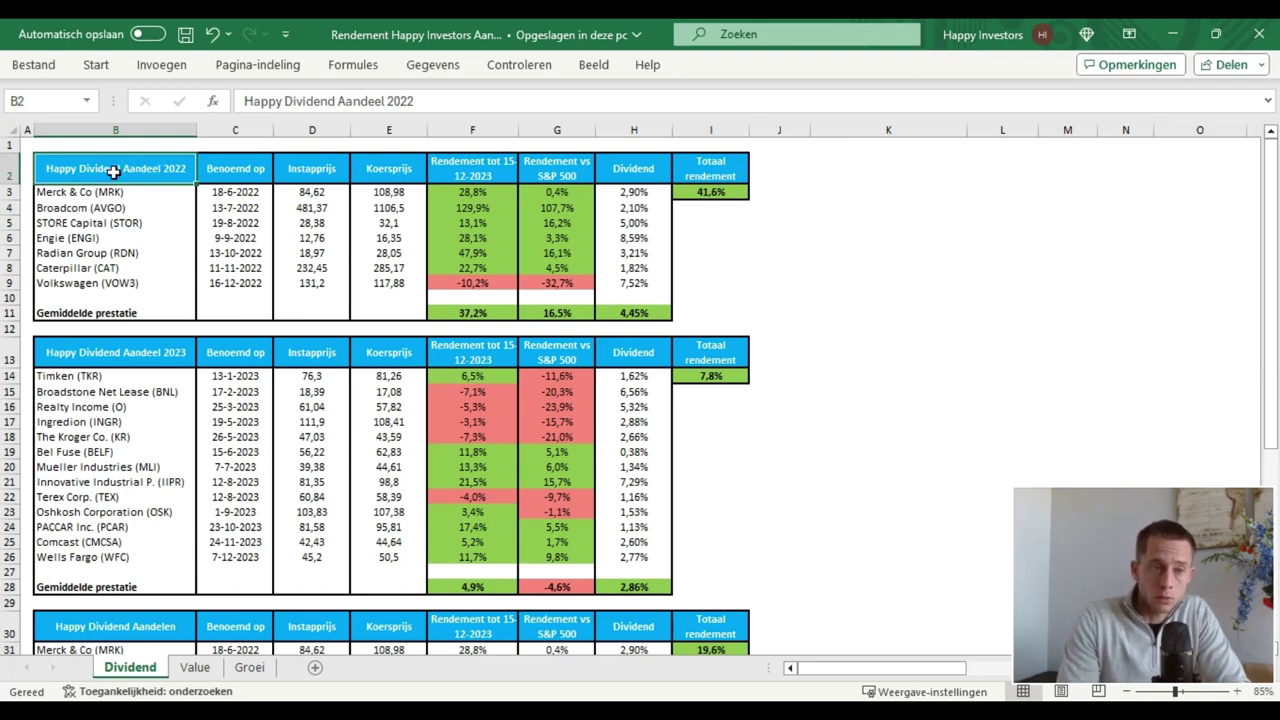
{"action": "left_click_drag", "start_coordinate": [82, 192], "coordinate": [80, 283]}
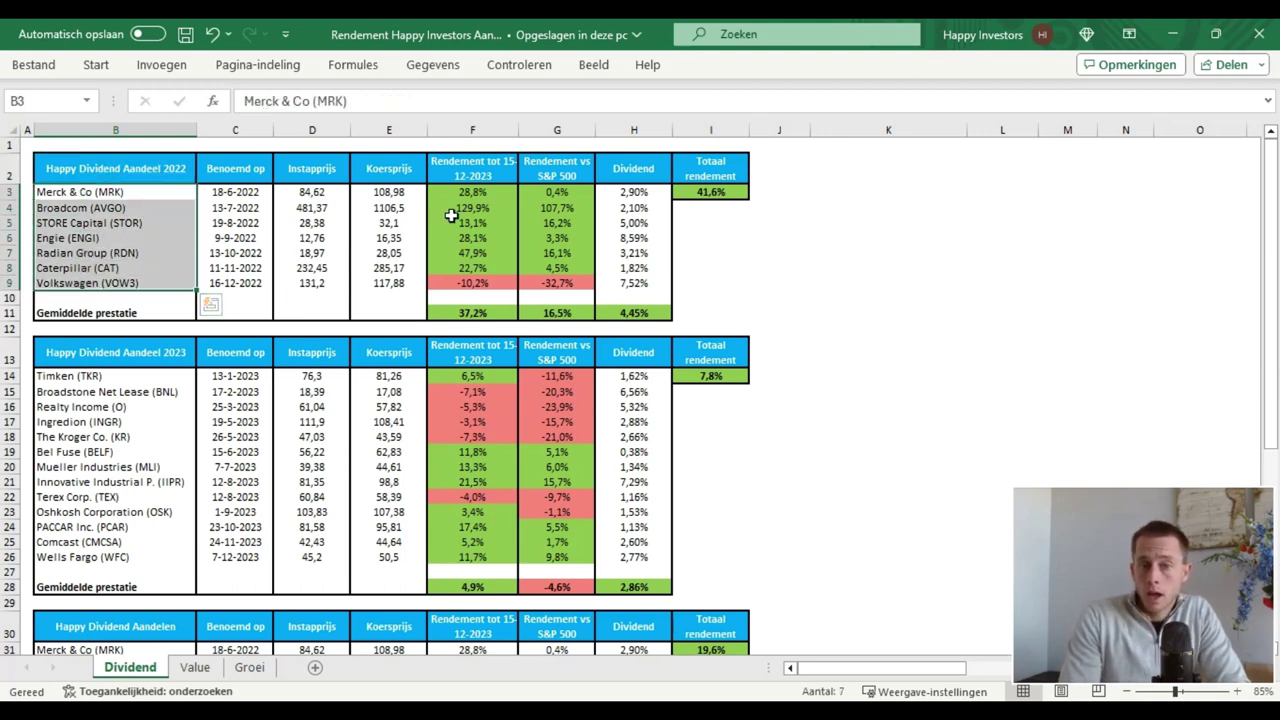
{"action": "left_click_drag", "start_coordinate": [472, 191], "coordinate": [472, 281]}
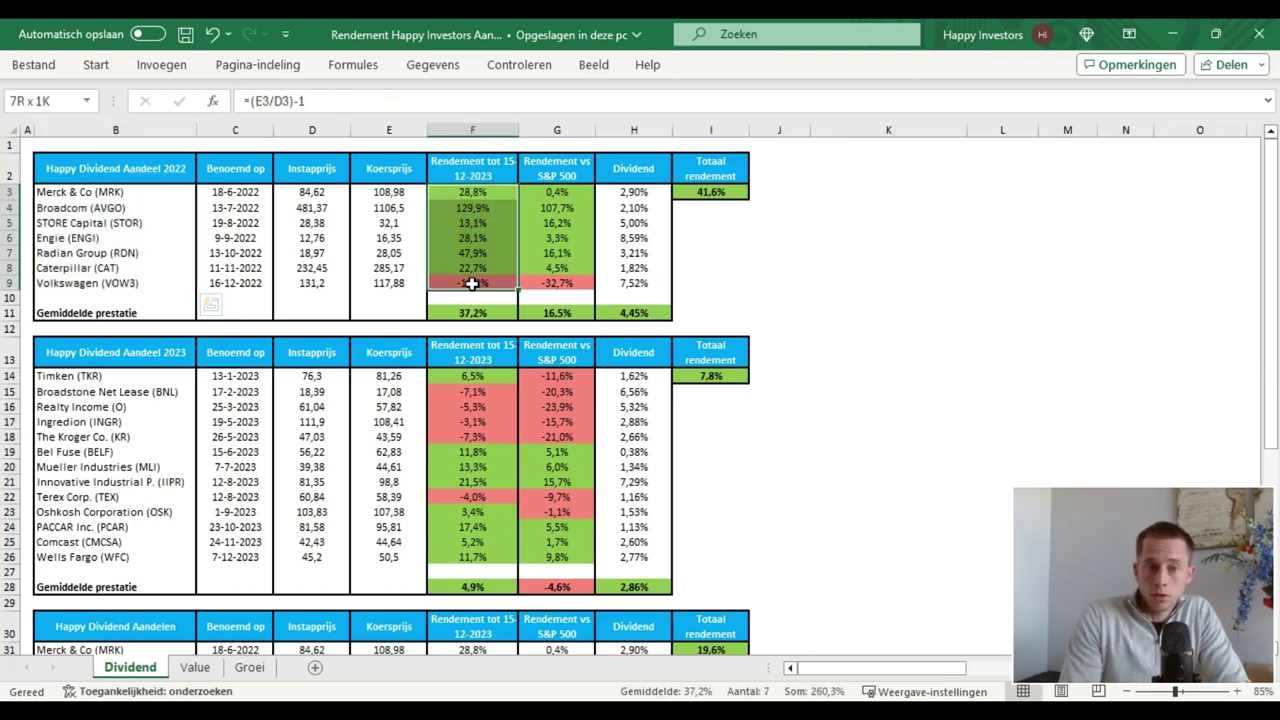
{"action": "left_click", "coordinate": [480, 315]}
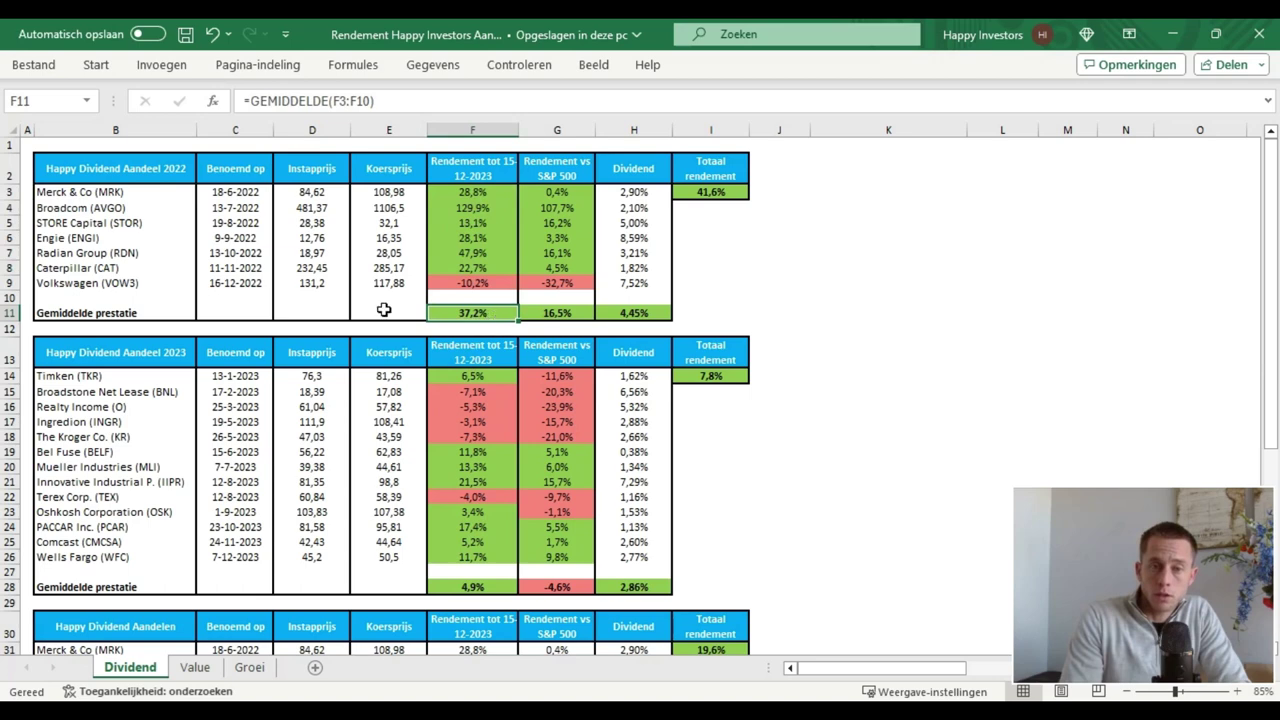
{"action": "left_click", "coordinate": [230, 194]}
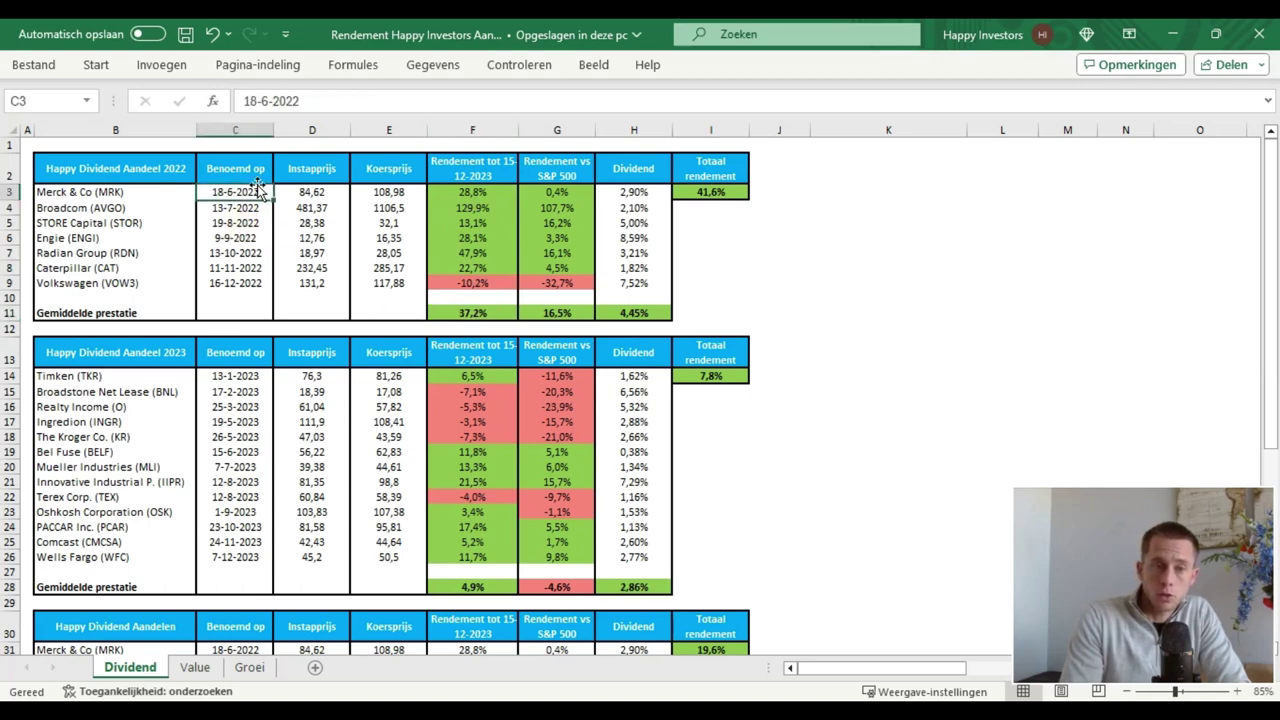
{"action": "left_click", "coordinate": [483, 177]}
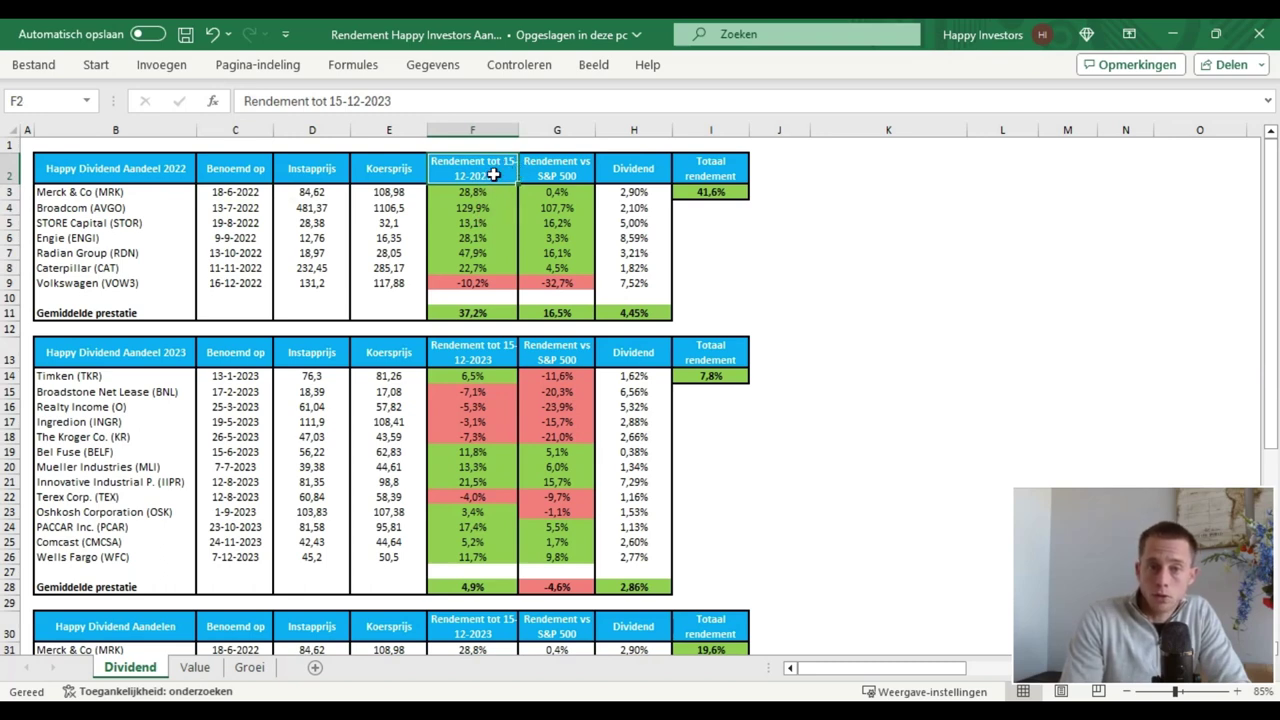
Check the 2022 dividend picks' average performance against the S&P 500, average return, average dividend and total return
{"action": "left_click", "coordinate": [557, 313]}
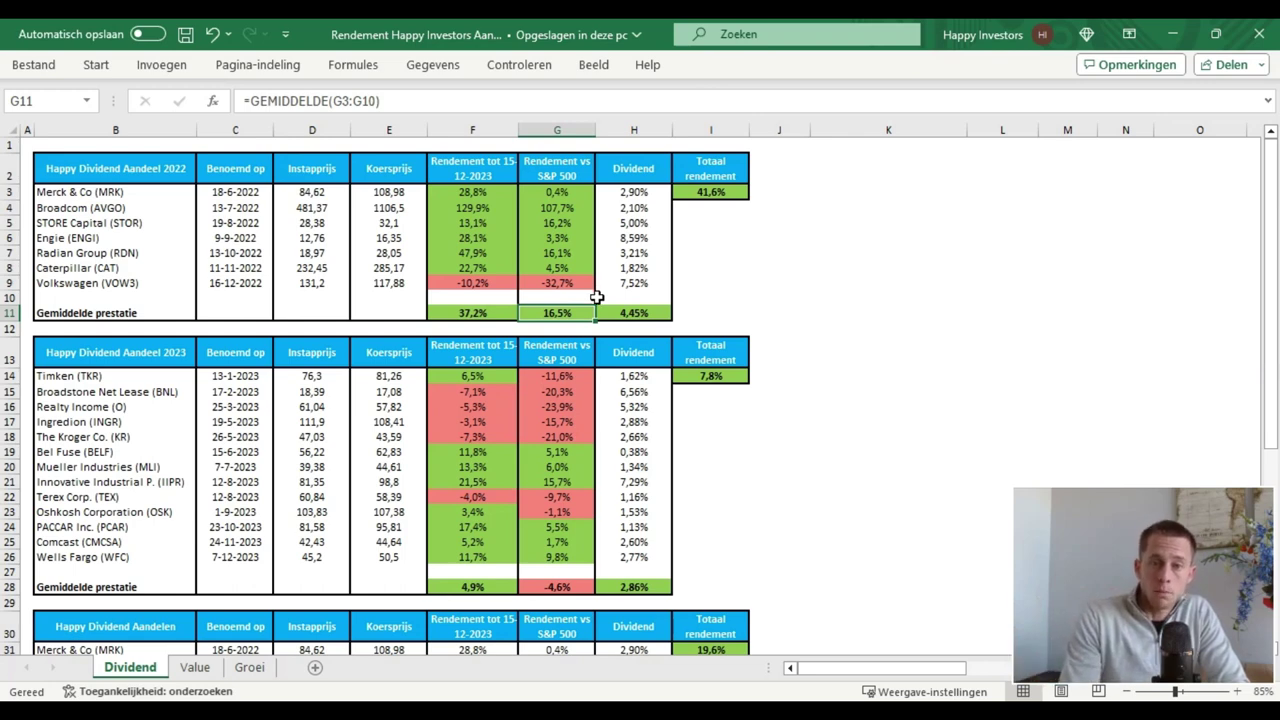
{"action": "left_click", "coordinate": [630, 313]}
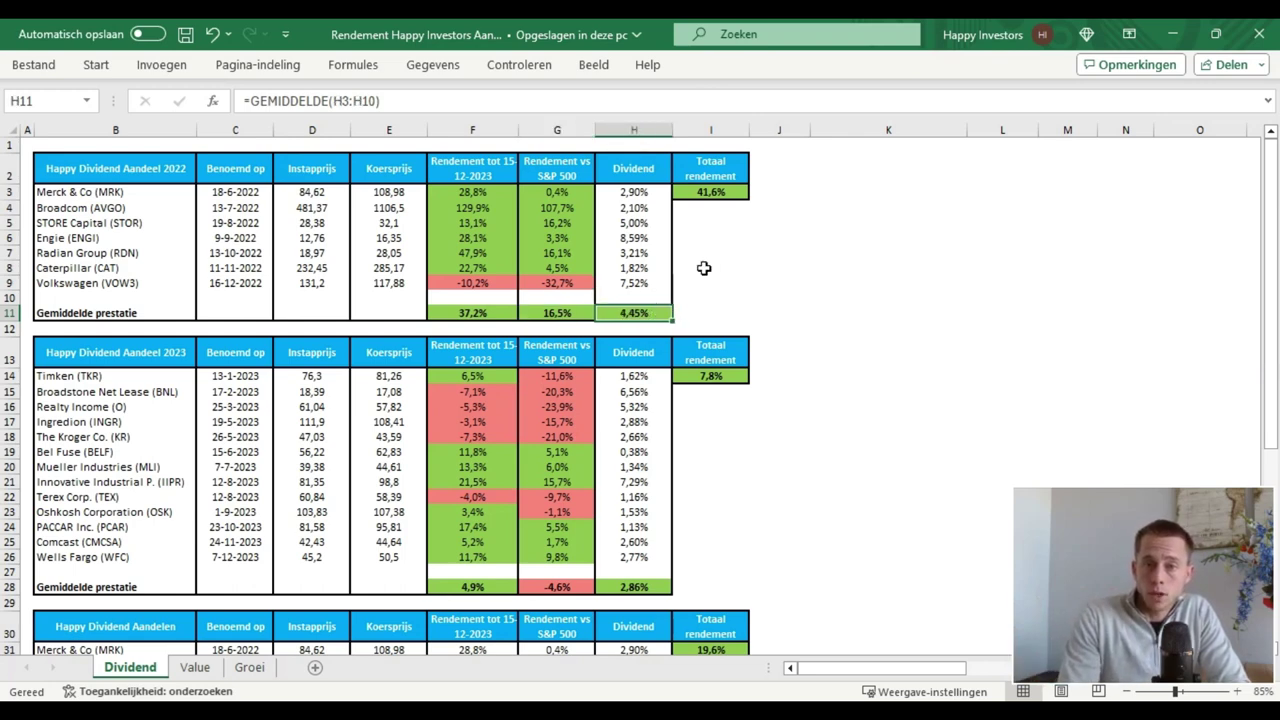
{"action": "left_click", "coordinate": [474, 313]}
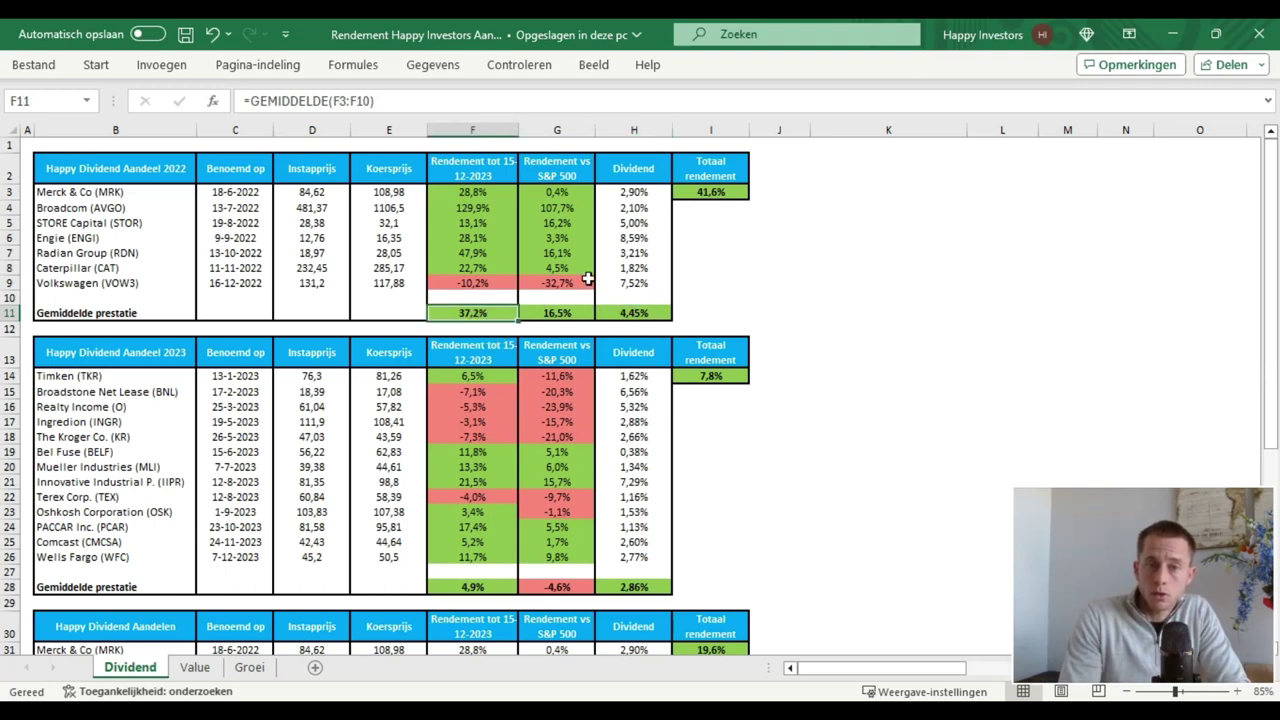
{"action": "left_click", "coordinate": [720, 191]}
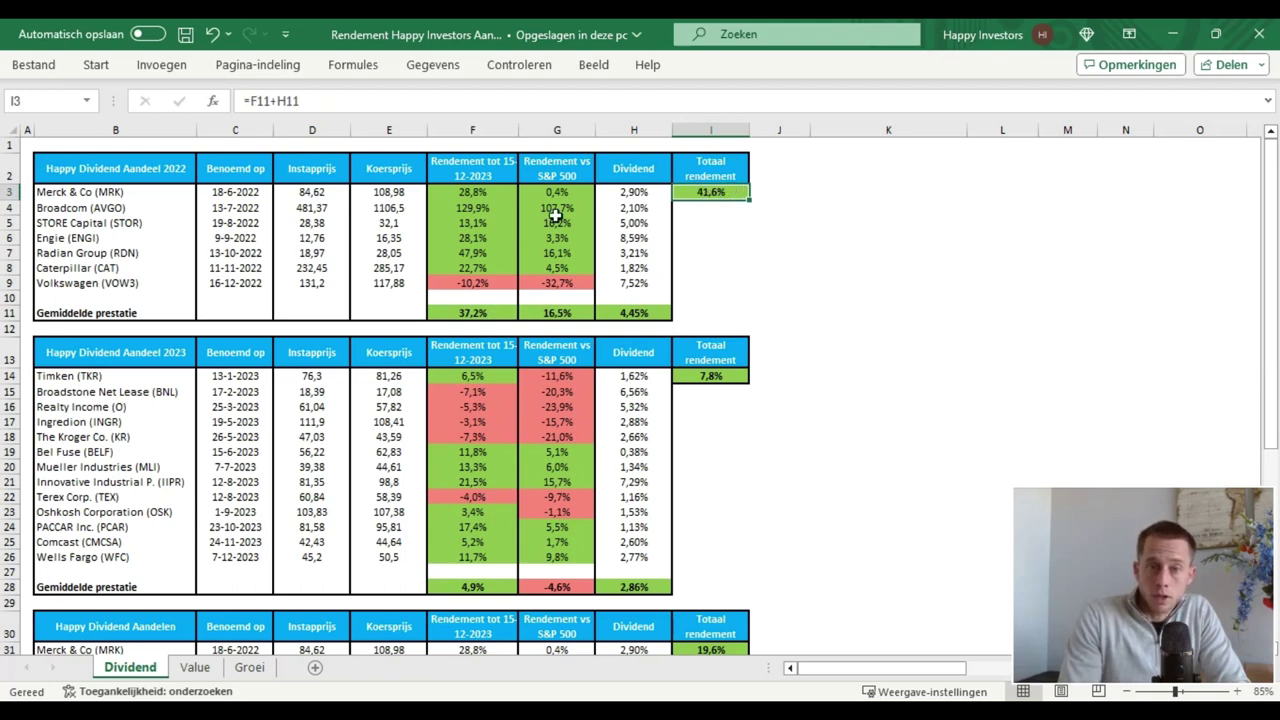
{"action": "left_click", "coordinate": [712, 327]}
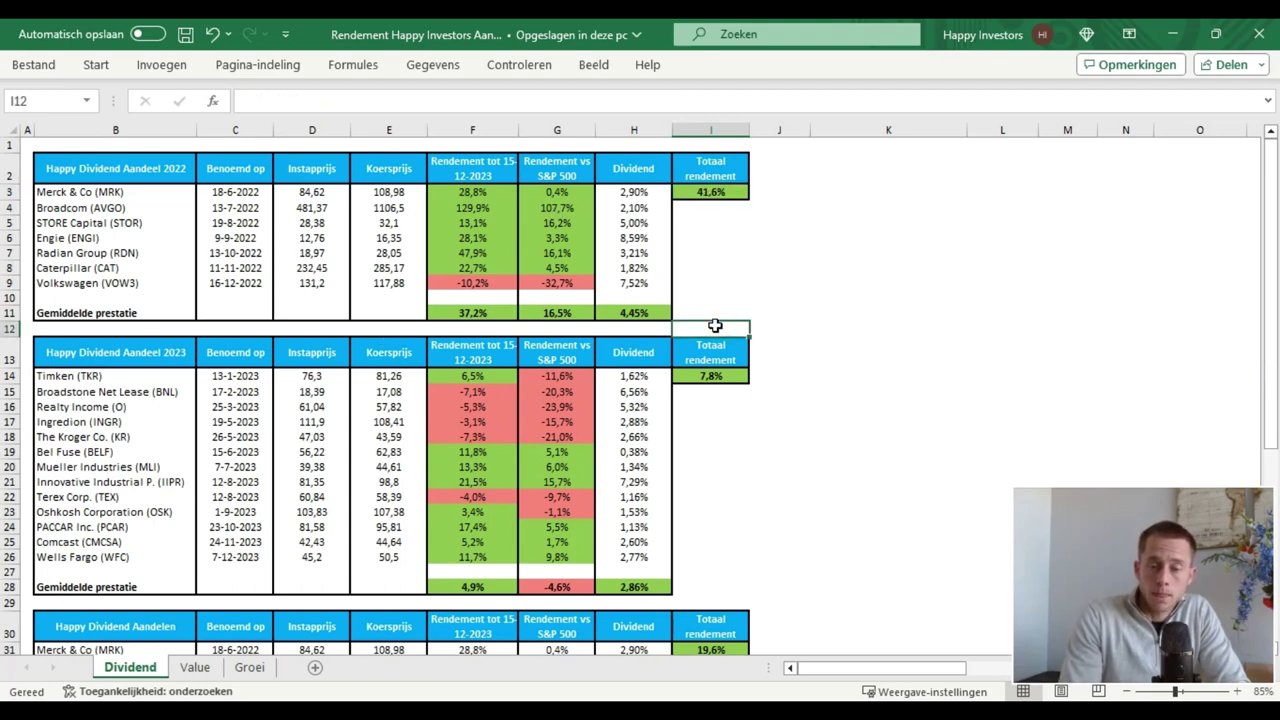
Review the Happy Dividend Aandeel 2023 table's average return, average performance against the S&P 500 and average dividend
{"action": "scroll", "coordinate": [715, 325], "scroll_direction": "down", "scroll_amount": 1}
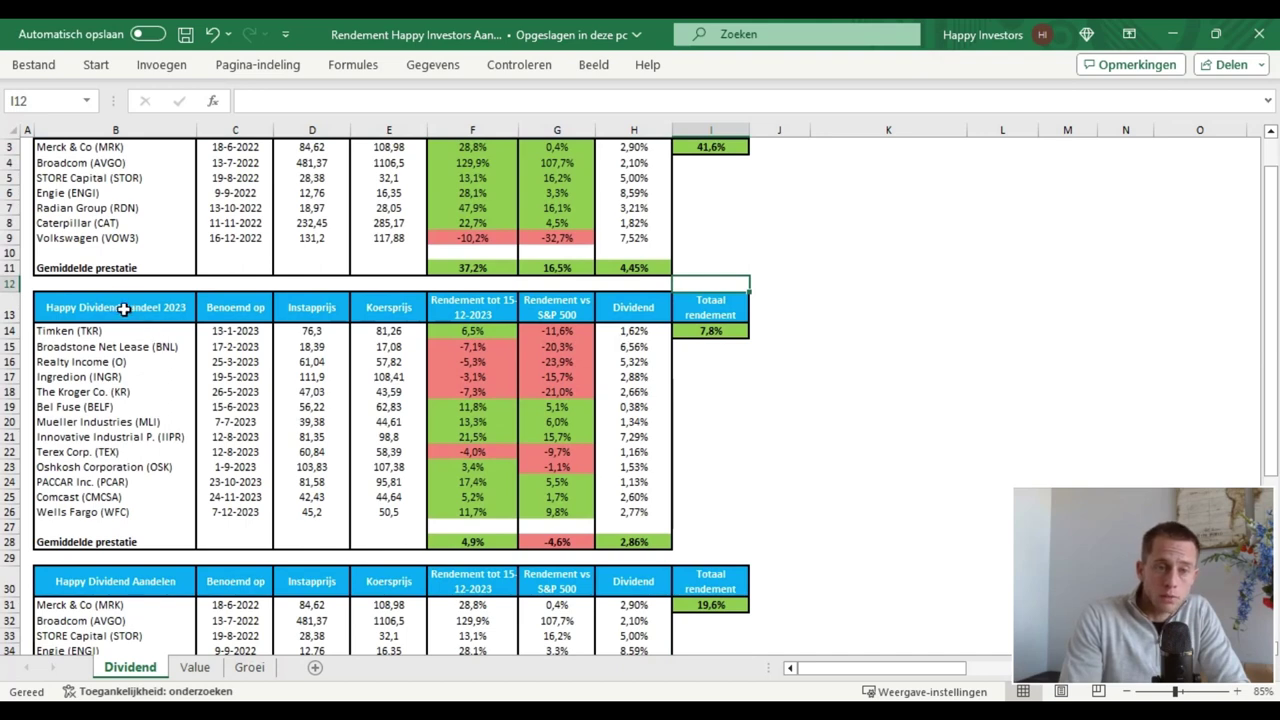
{"action": "left_click", "coordinate": [173, 310]}
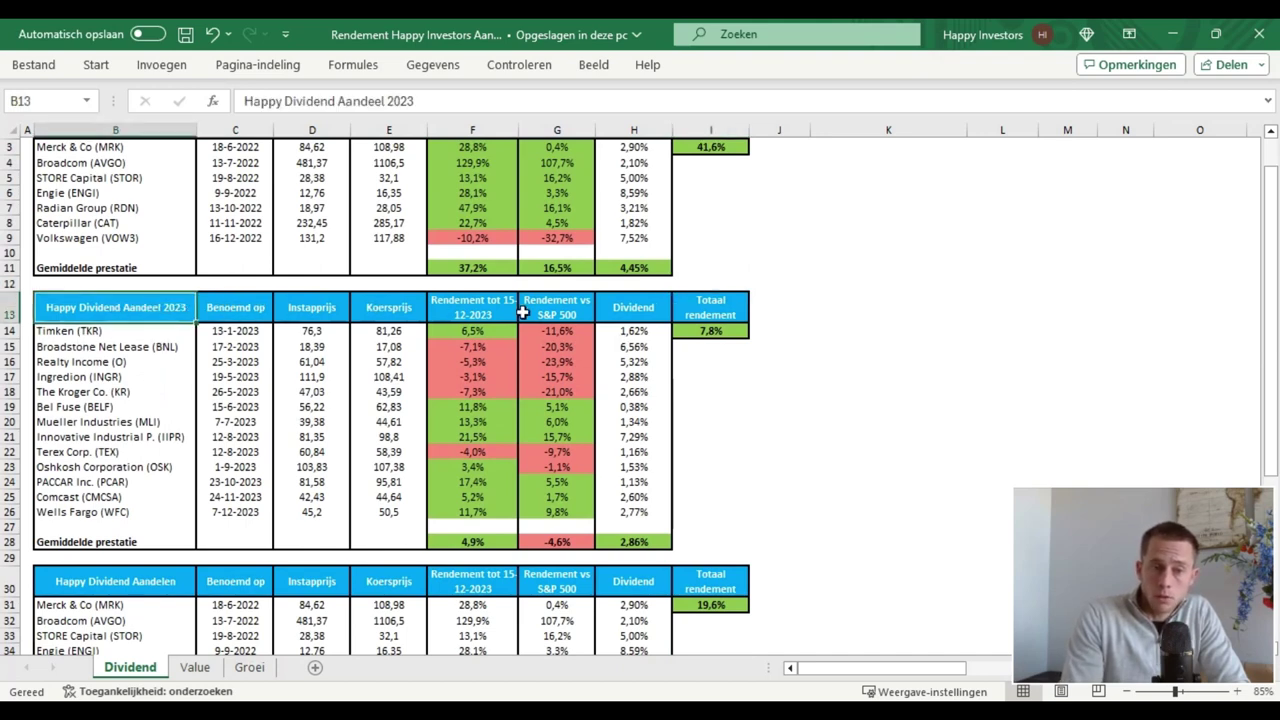
{"action": "scroll", "coordinate": [472, 448], "scroll_direction": "down", "scroll_amount": 1}
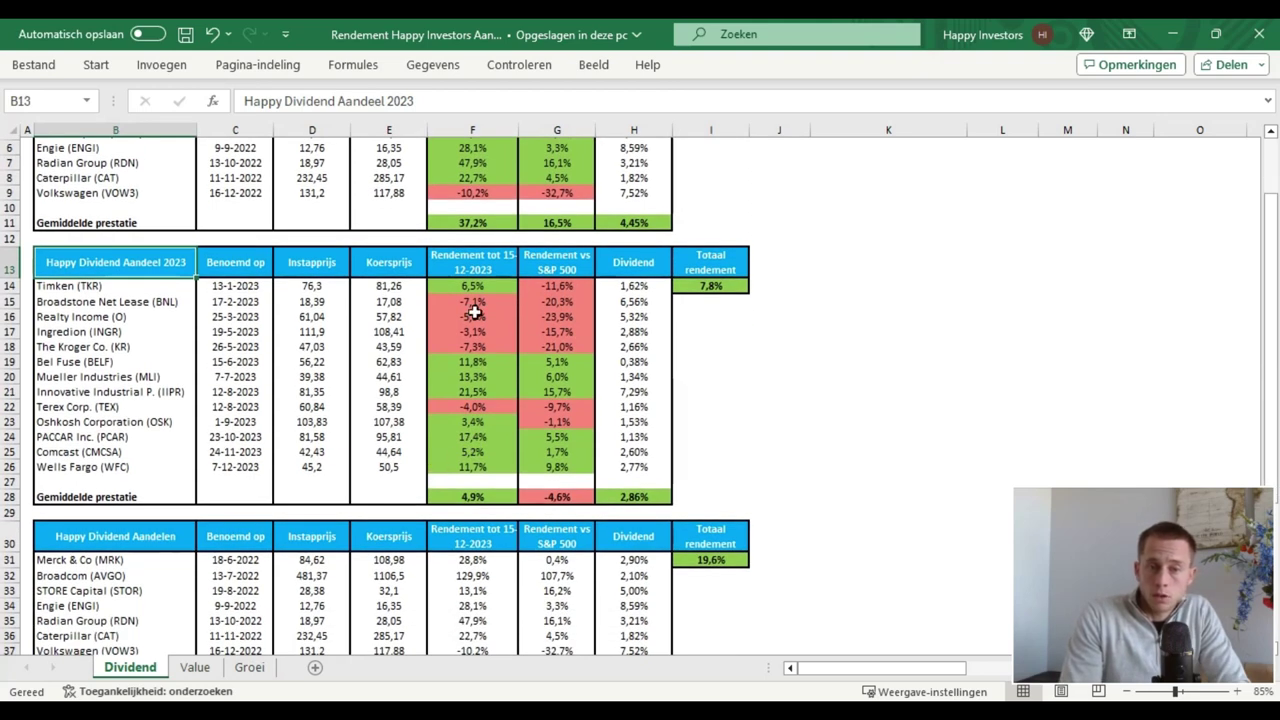
{"action": "left_click", "coordinate": [487, 496]}
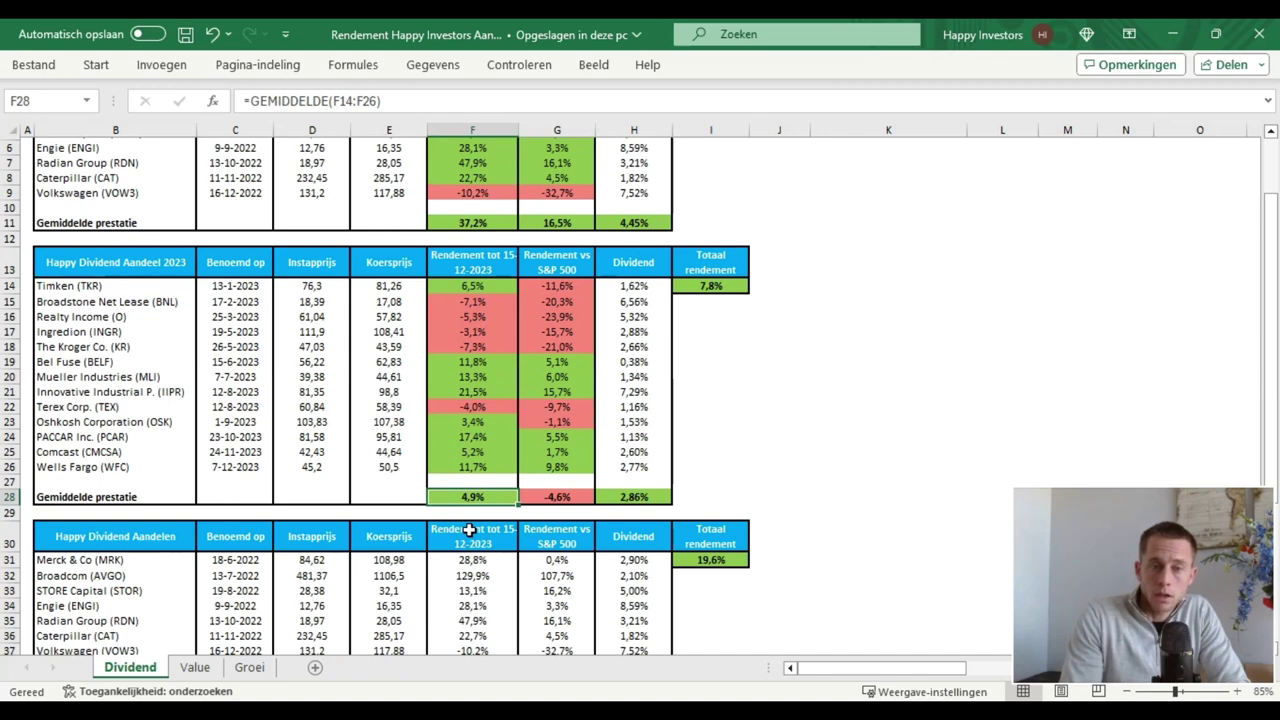
{"action": "left_click", "coordinate": [568, 497]}
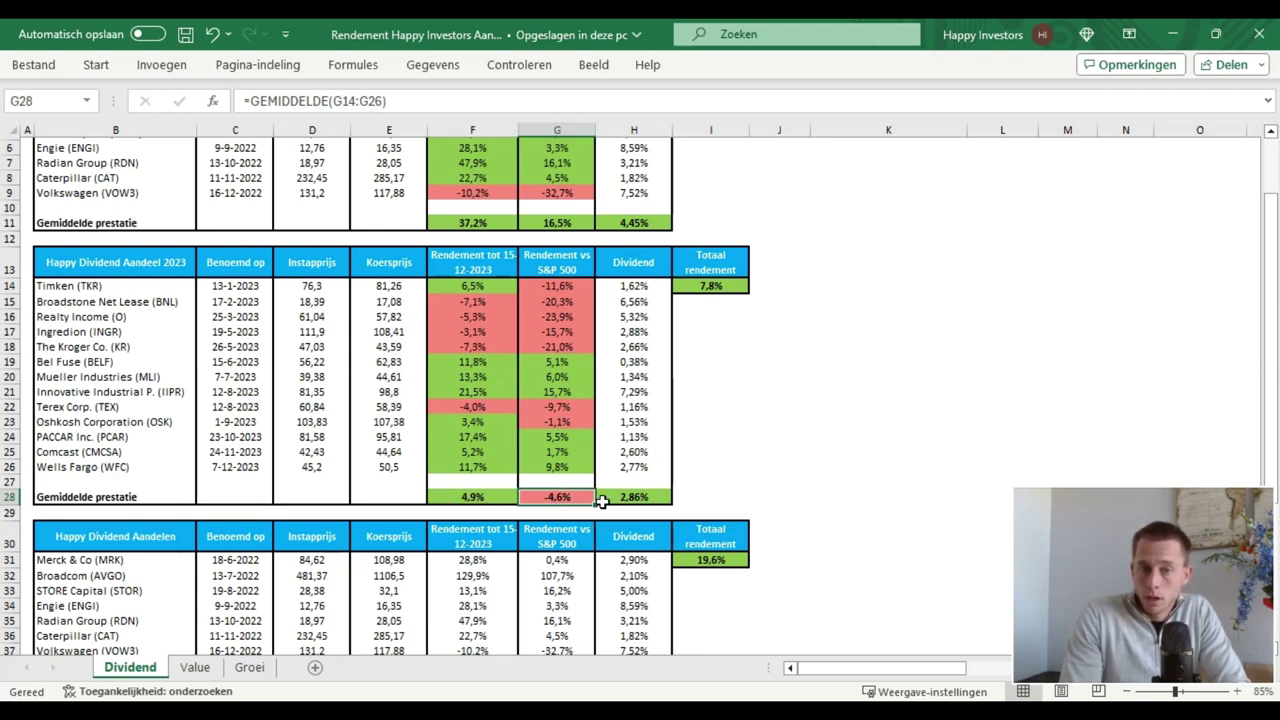
{"action": "left_click", "coordinate": [638, 499]}
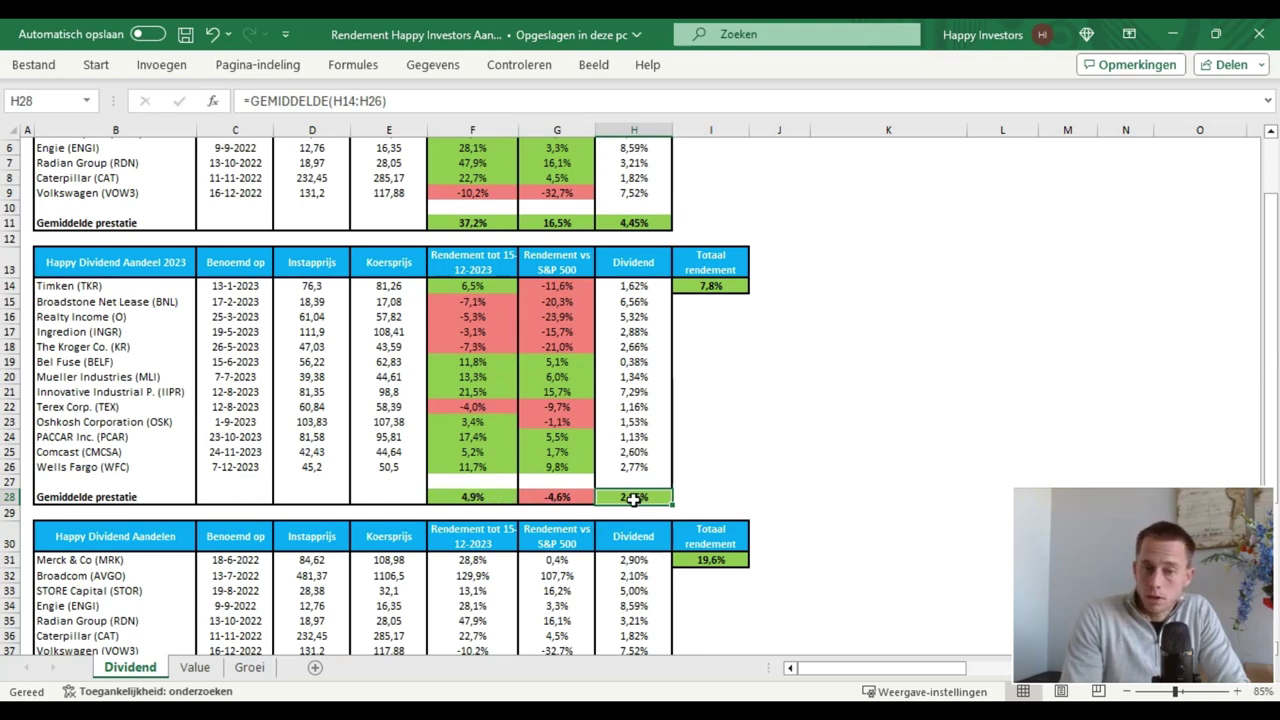
{"action": "left_click", "coordinate": [699, 494]}
Examine the combined Happy Dividend Aandelen table from Merck & Co to Wells Fargo, including its average S&P 500 comparison and dividend
{"action": "scroll", "coordinate": [699, 494], "scroll_direction": "down", "scroll_amount": 4}
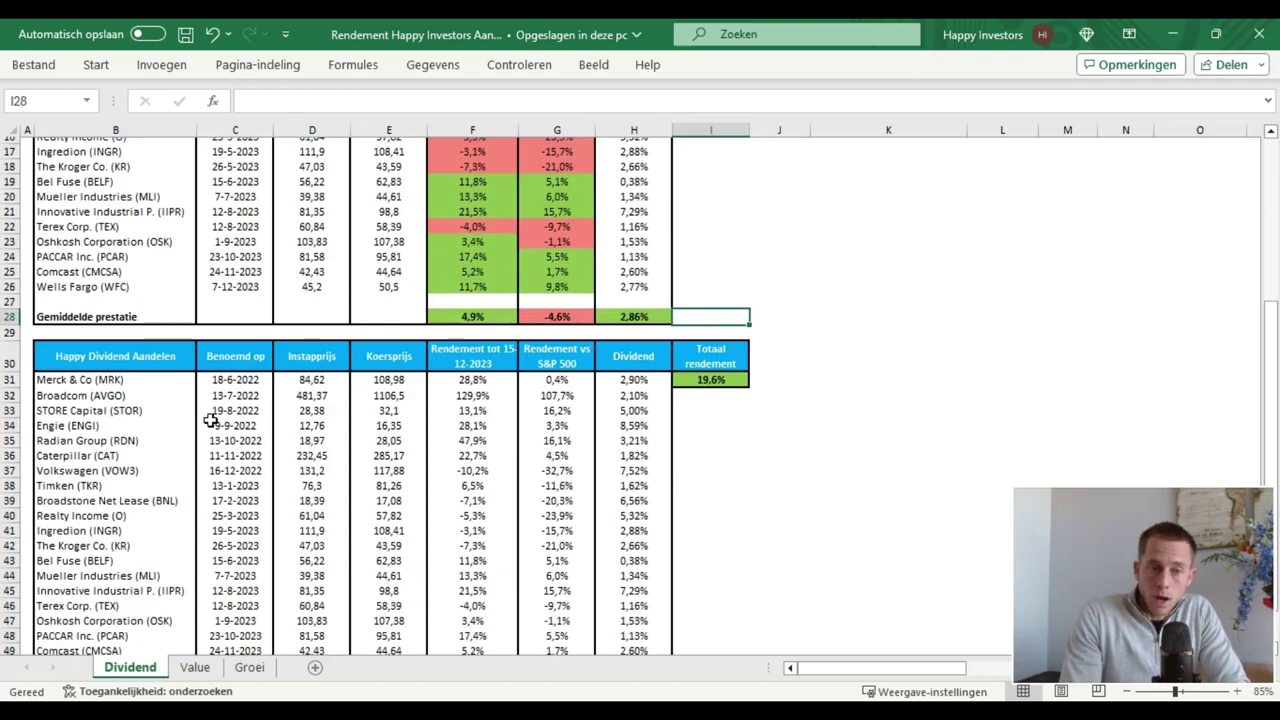
{"action": "scroll", "coordinate": [160, 380], "scroll_direction": "down", "scroll_amount": 1}
{"action": "scroll", "coordinate": [130, 320], "scroll_direction": "down", "scroll_amount": 2}
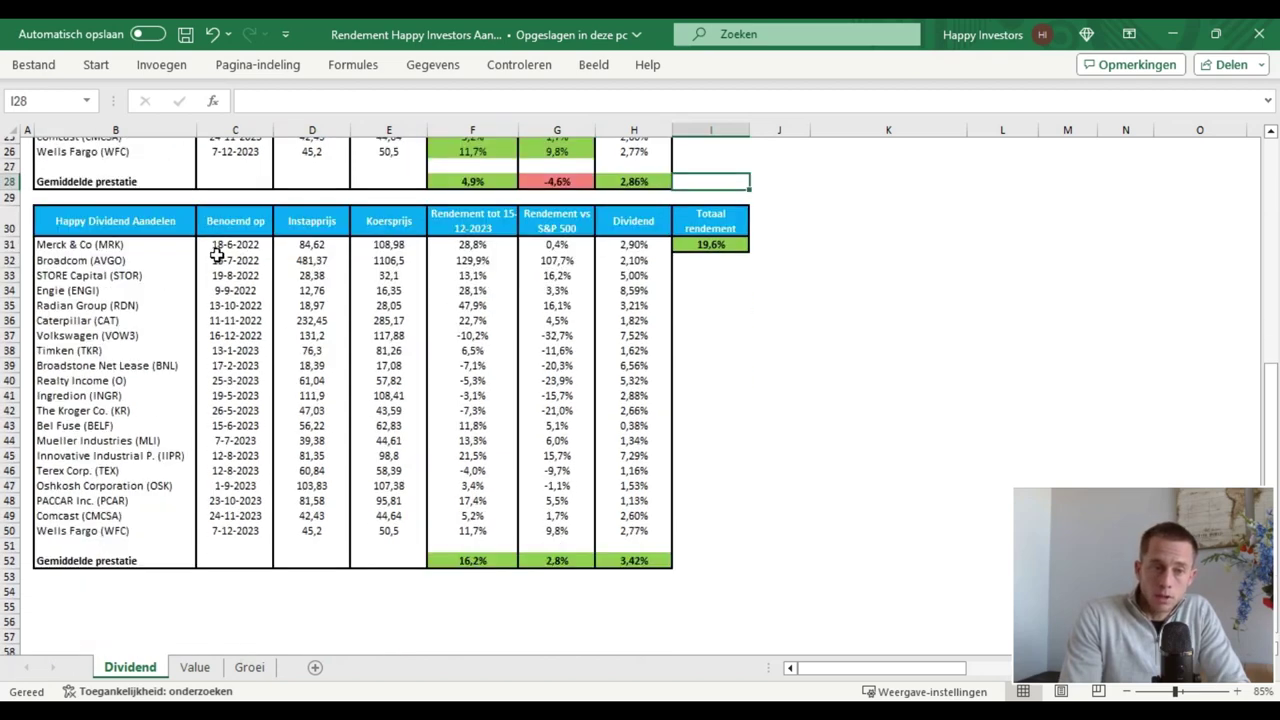
{"action": "left_click_drag", "start_coordinate": [143, 251], "coordinate": [250, 252]}
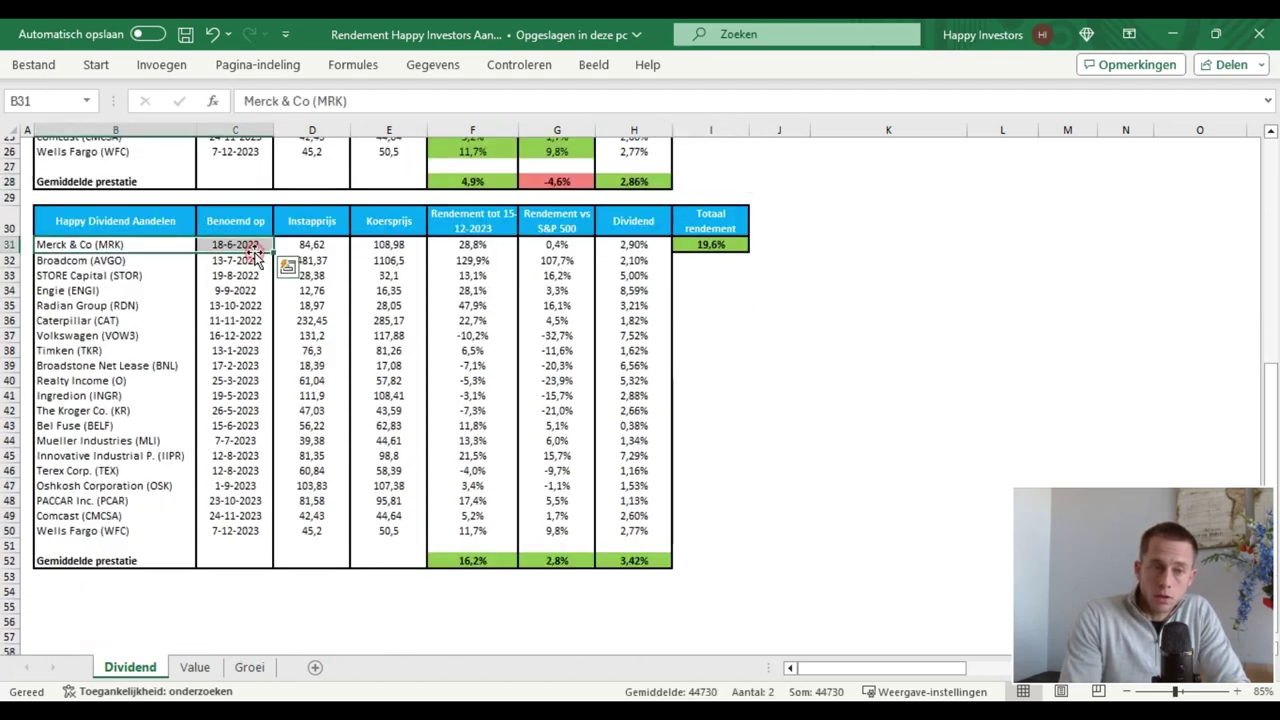
{"action": "left_click", "coordinate": [130, 530]}
{"action": "left_click_drag", "start_coordinate": [213, 528], "coordinate": [254, 530]}
{"action": "left_click", "coordinate": [605, 604]}
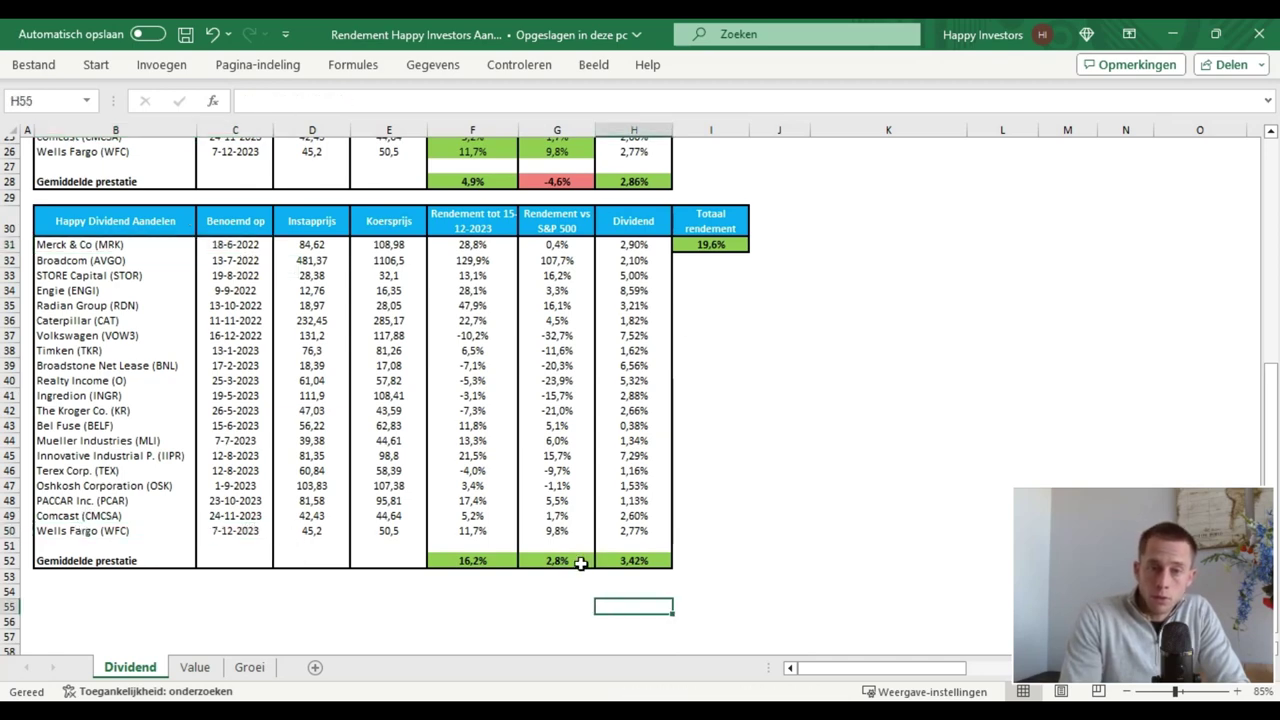
{"action": "left_click", "coordinate": [571, 557]}
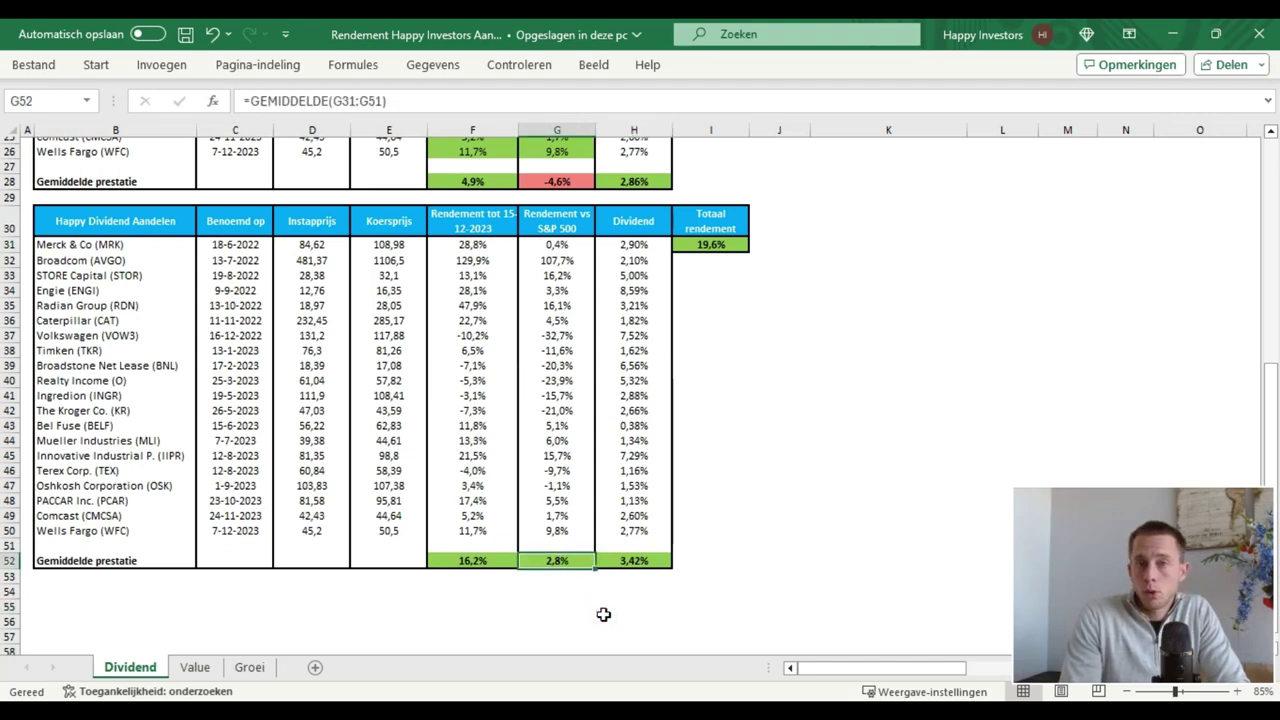
{"action": "left_click", "coordinate": [626, 559]}
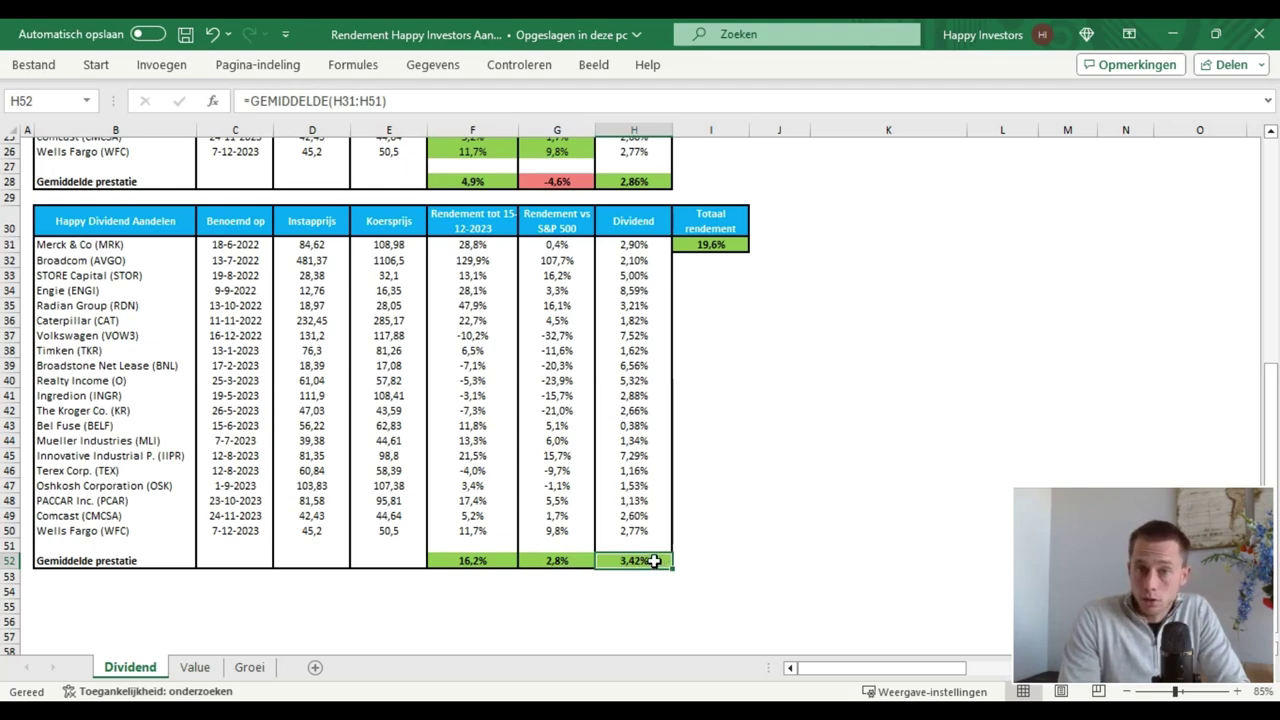
{"action": "scroll", "coordinate": [645, 540], "scroll_direction": "up", "scroll_amount": 4}
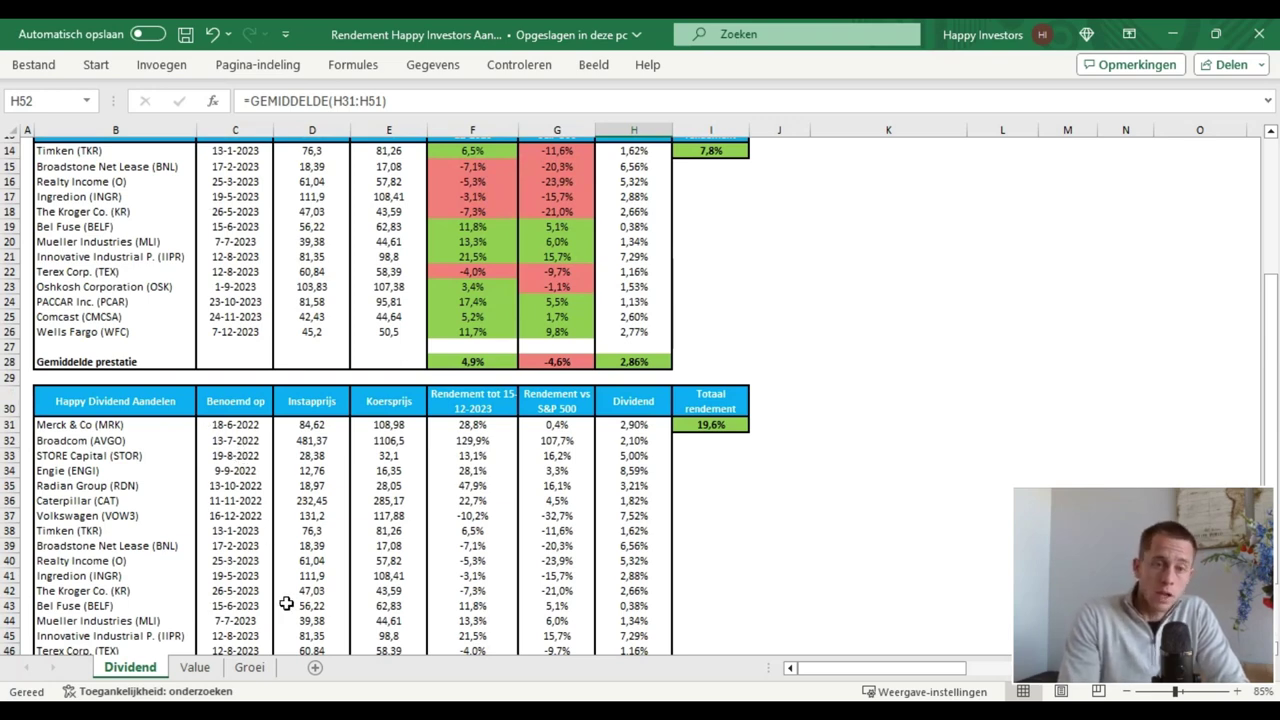
Open the Value sheet and review the 2022 value picks' average return, total return and average performance against the S&P 500
{"action": "left_click", "coordinate": [196, 667]}
{"action": "scroll", "coordinate": [198, 525], "scroll_direction": "up", "scroll_amount": 2}
{"action": "scroll", "coordinate": [198, 528], "scroll_direction": "up", "scroll_amount": 5}
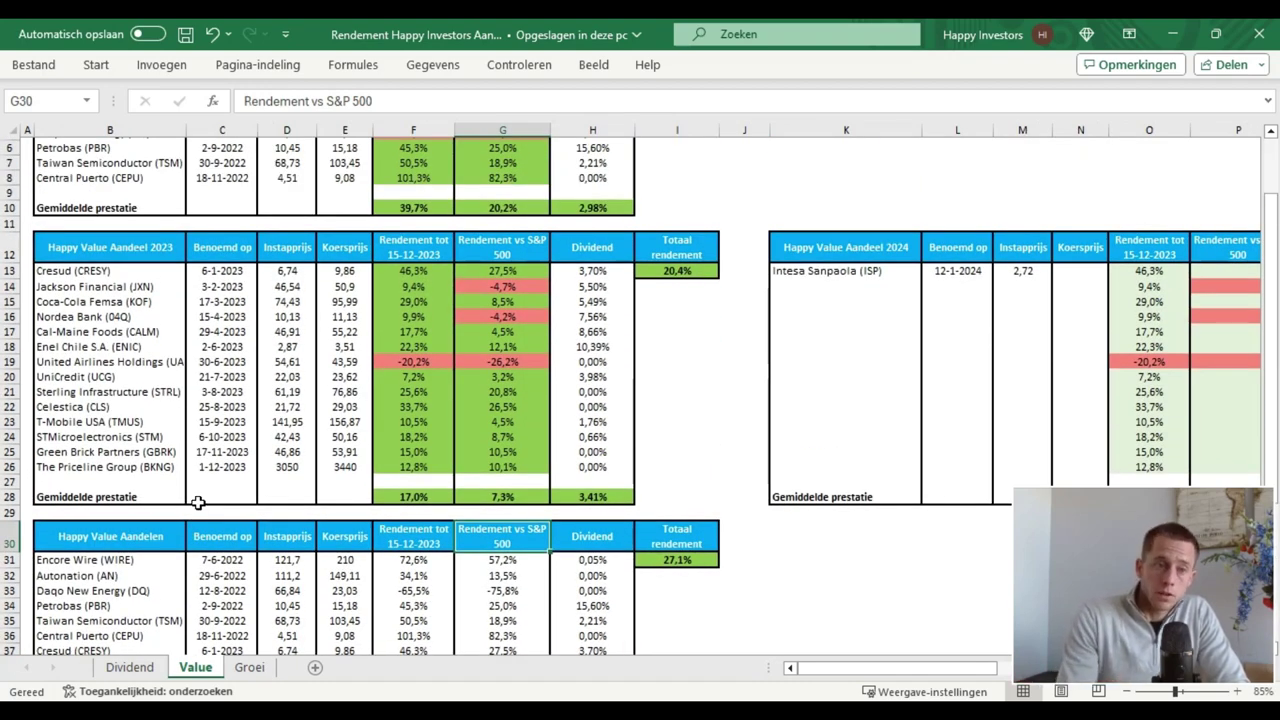
{"action": "scroll", "coordinate": [198, 502], "scroll_direction": "up", "scroll_amount": 2}
{"action": "left_click", "coordinate": [104, 171]}
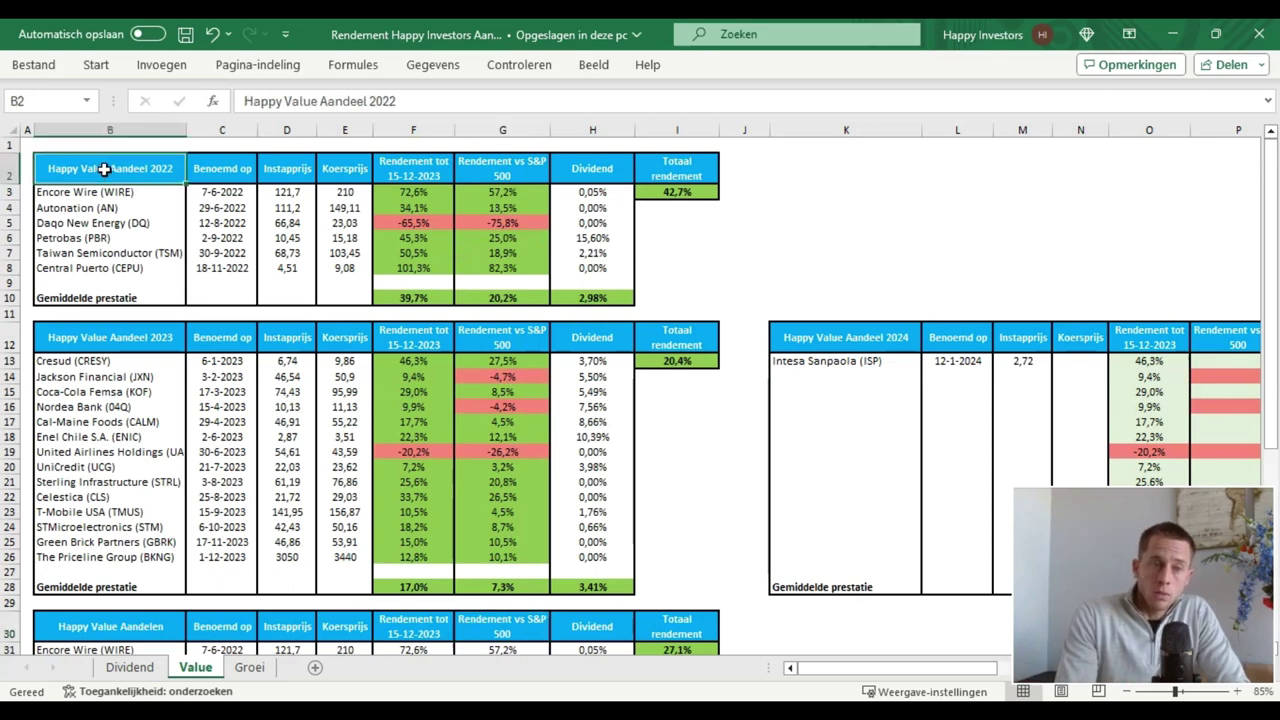
{"action": "left_click", "coordinate": [414, 298]}
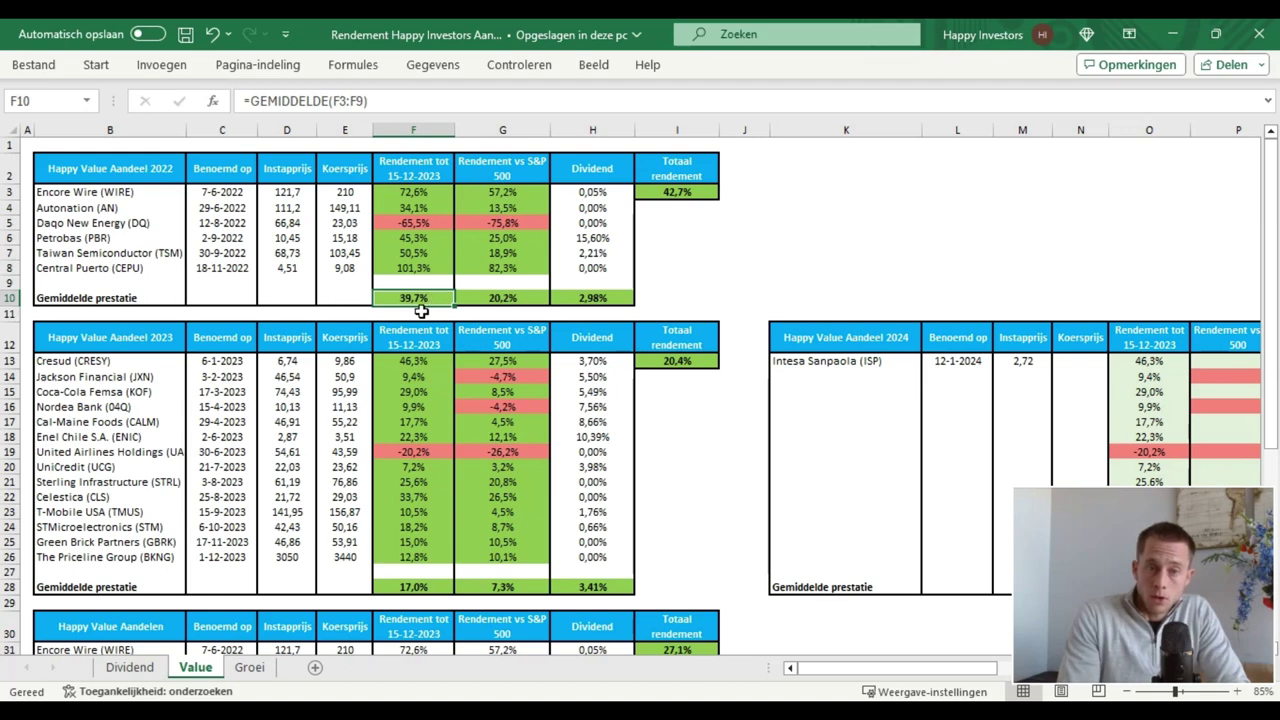
{"action": "left_click", "coordinate": [690, 196]}
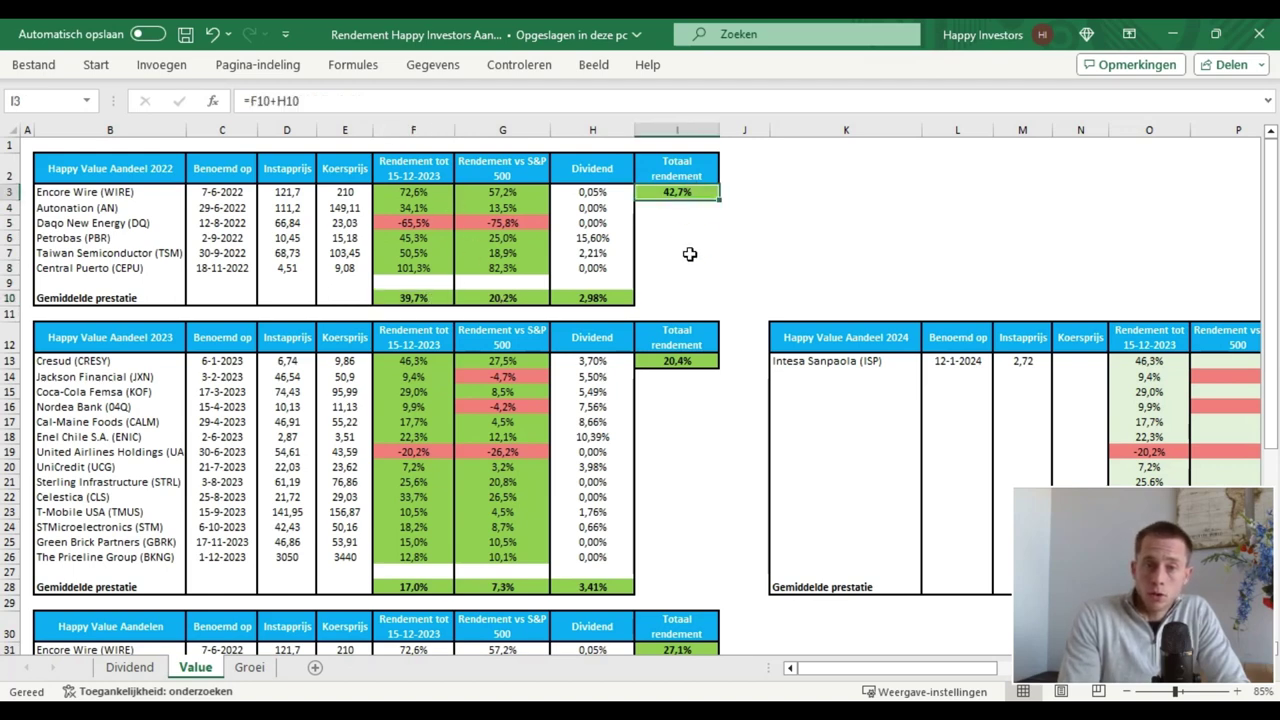
{"action": "left_click", "coordinate": [514, 295]}
Review the Happy Value Aandeel 2023 table's average return and The Priceline Group's nomination date and return against the S&P 500
{"action": "scroll", "coordinate": [530, 315], "scroll_direction": "down", "scroll_amount": 1}
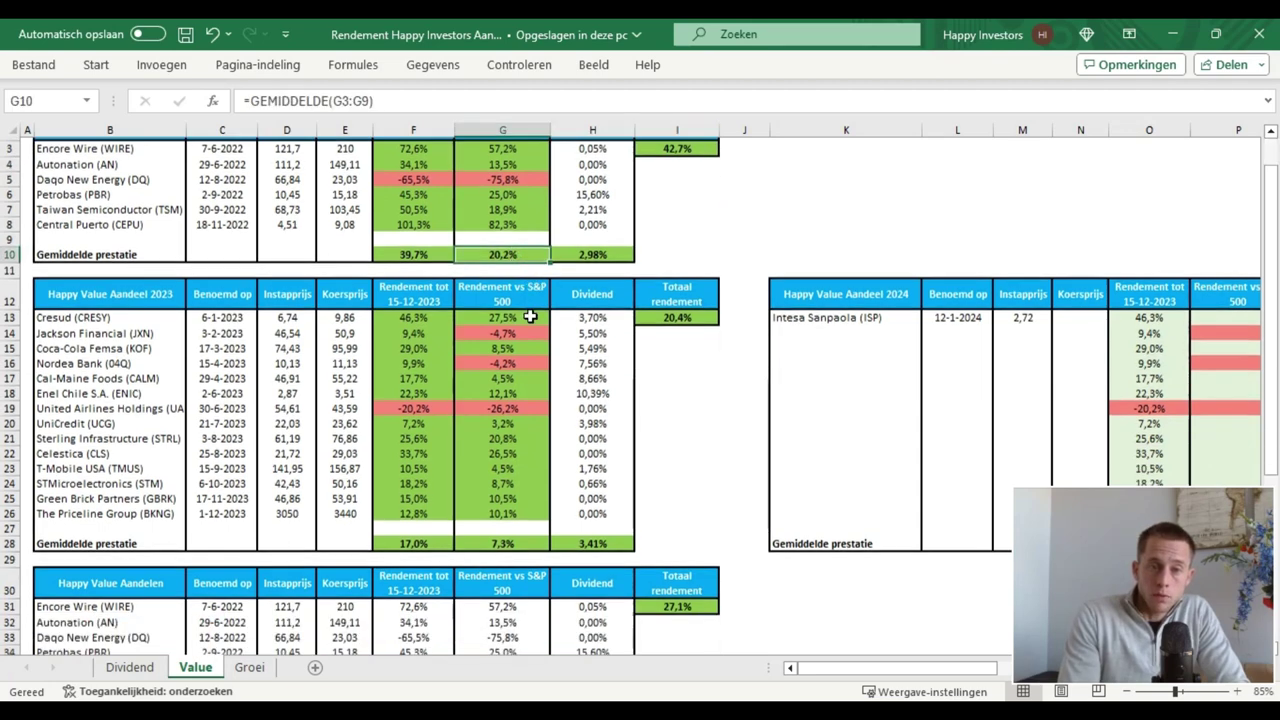
{"action": "left_click", "coordinate": [150, 299]}
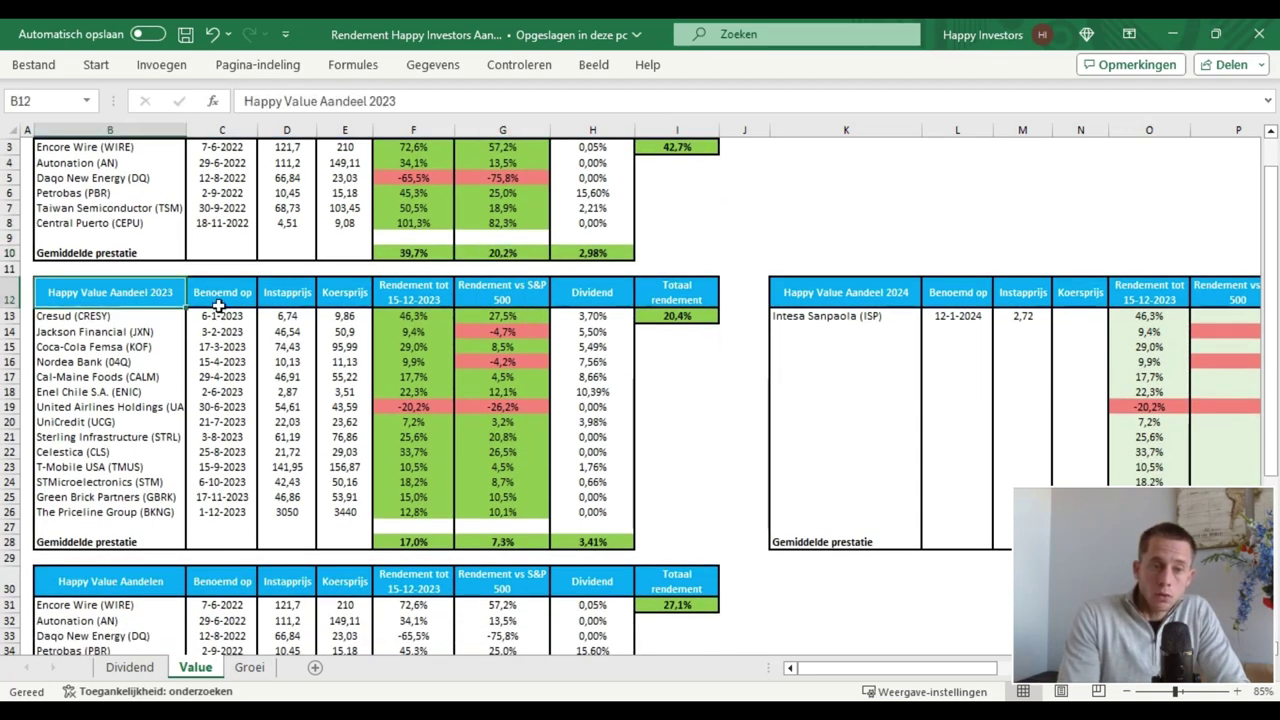
{"action": "scroll", "coordinate": [430, 503], "scroll_direction": "down", "scroll_amount": 1}
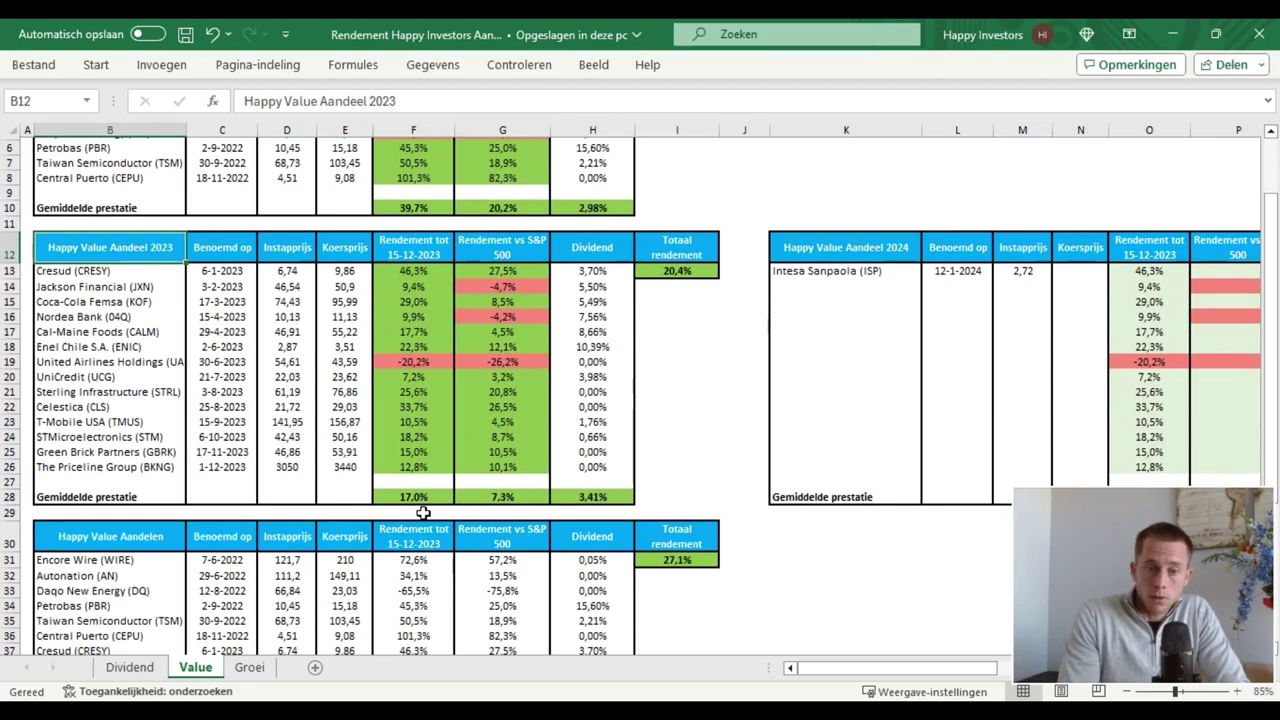
{"action": "left_click", "coordinate": [423, 512]}
{"action": "left_click", "coordinate": [413, 497]}
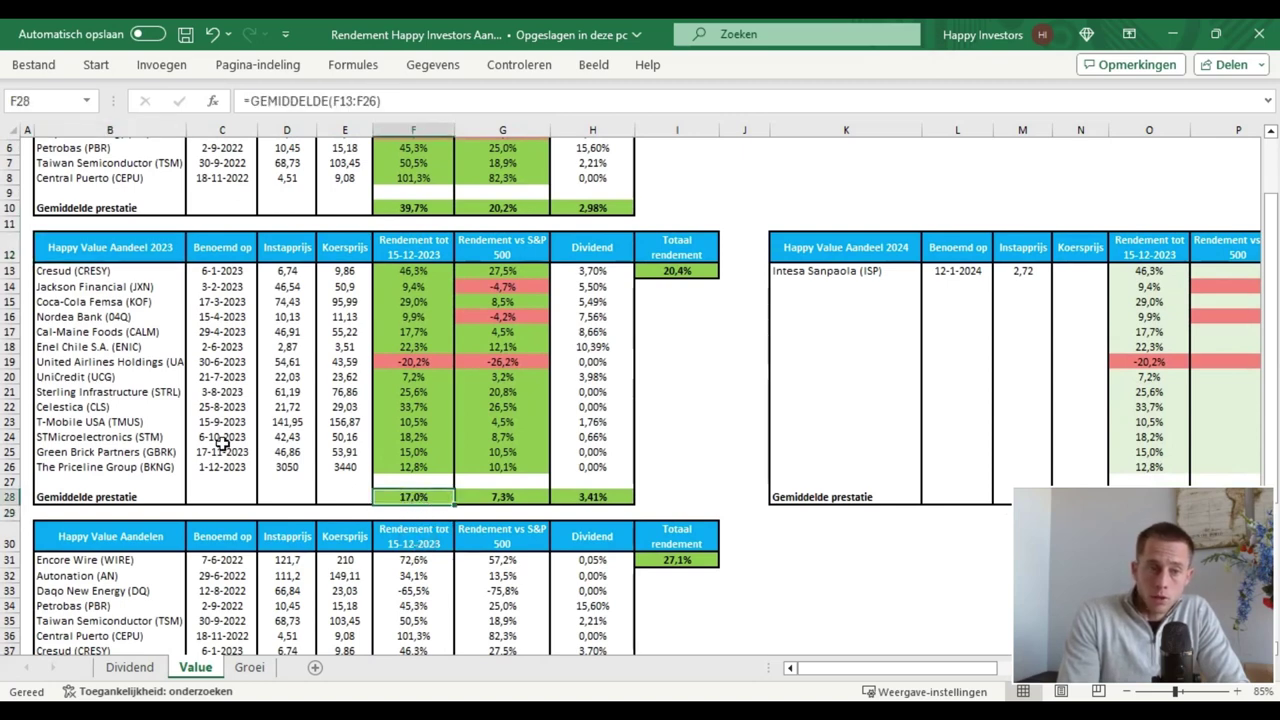
{"action": "left_click", "coordinate": [88, 468]}
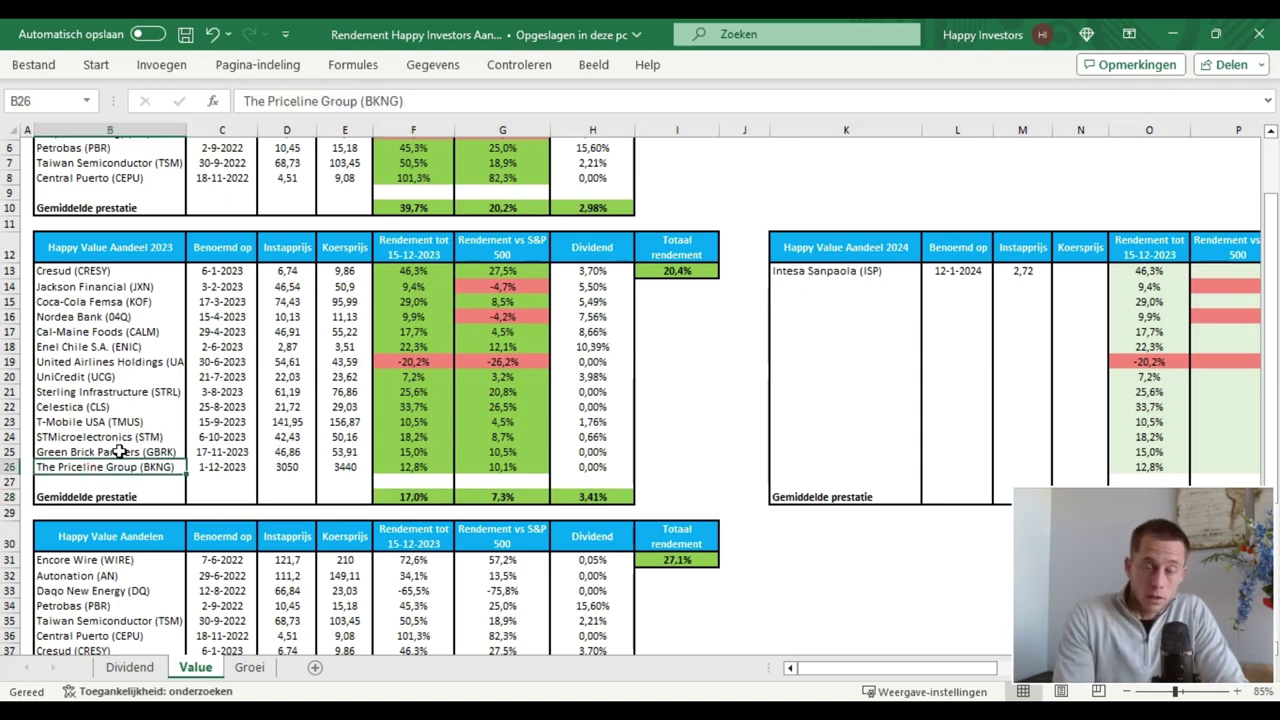
{"action": "left_click", "coordinate": [212, 467]}
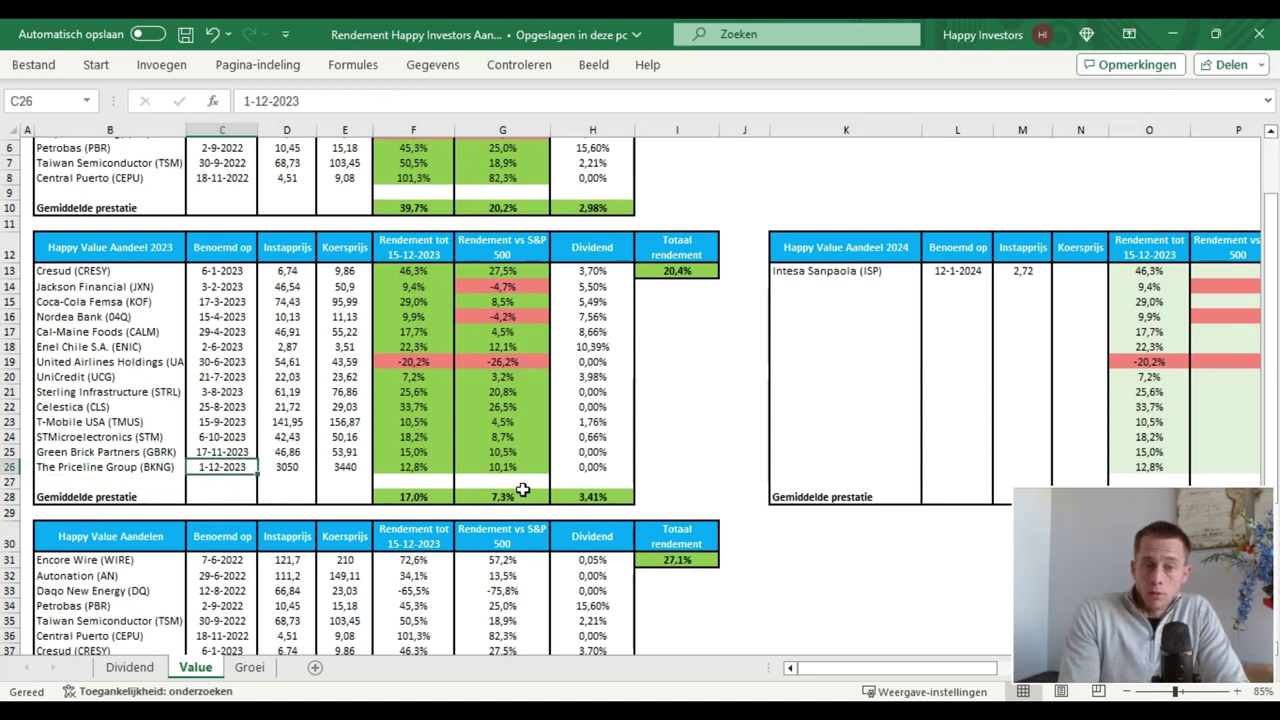
{"action": "left_click", "coordinate": [497, 467]}
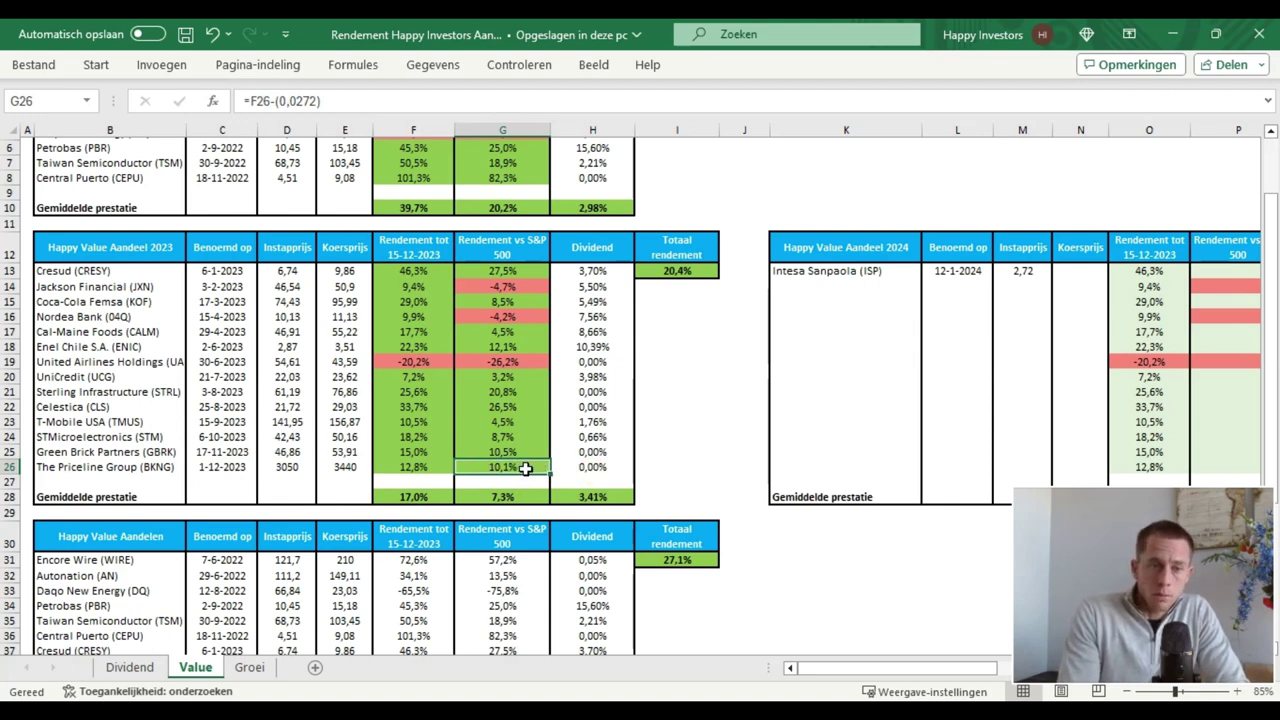
Examine the combined Happy Value Aandelen table from Encore Wire to The Priceline Group, including its average return and S&P 500 comparison
{"action": "left_click", "coordinate": [650, 453]}
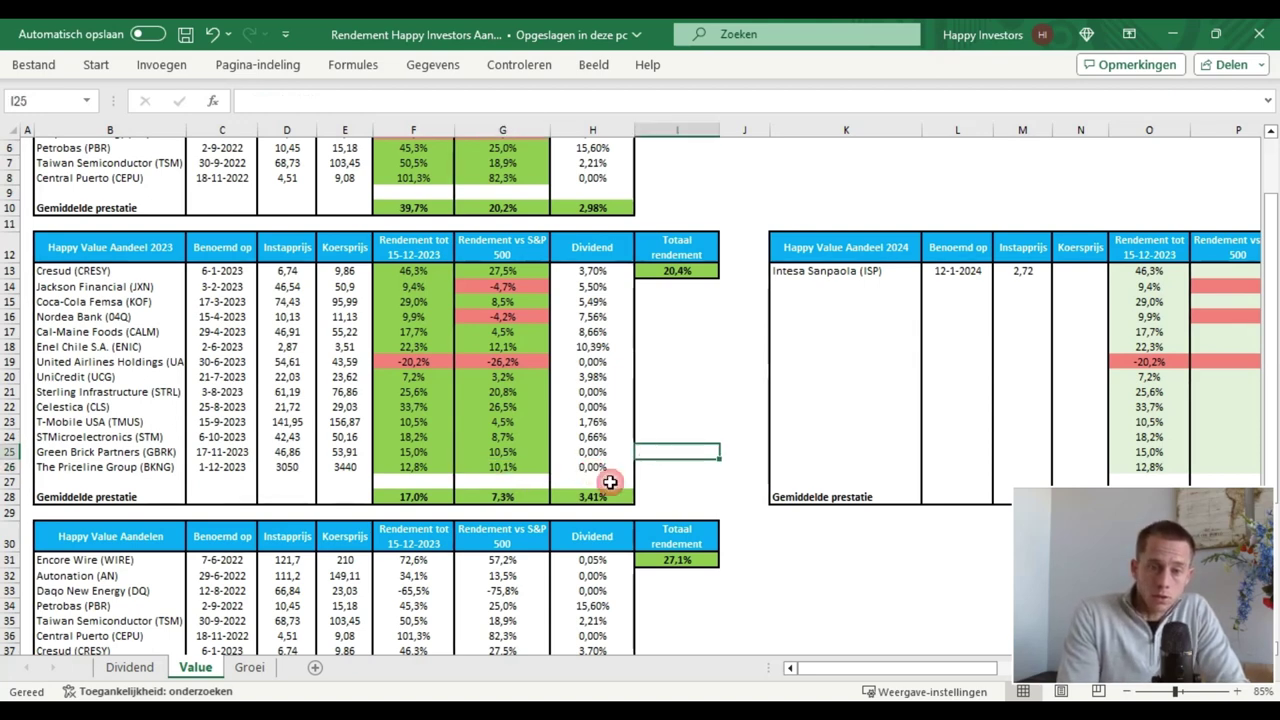
{"action": "scroll", "coordinate": [205, 352], "scroll_direction": "down", "scroll_amount": 2}
{"action": "scroll", "coordinate": [205, 358], "scroll_direction": "down", "scroll_amount": 4}
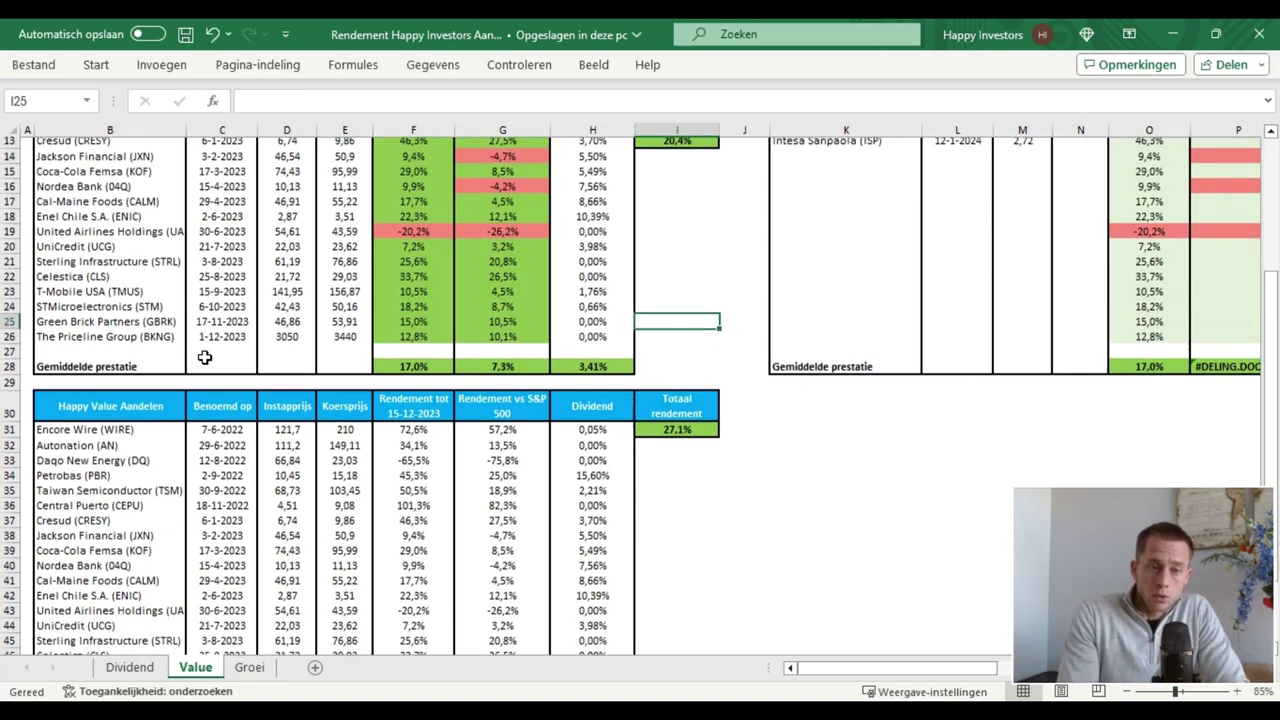
{"action": "left_click_drag", "start_coordinate": [104, 289], "coordinate": [230, 580]}
{"action": "left_click", "coordinate": [428, 606]}
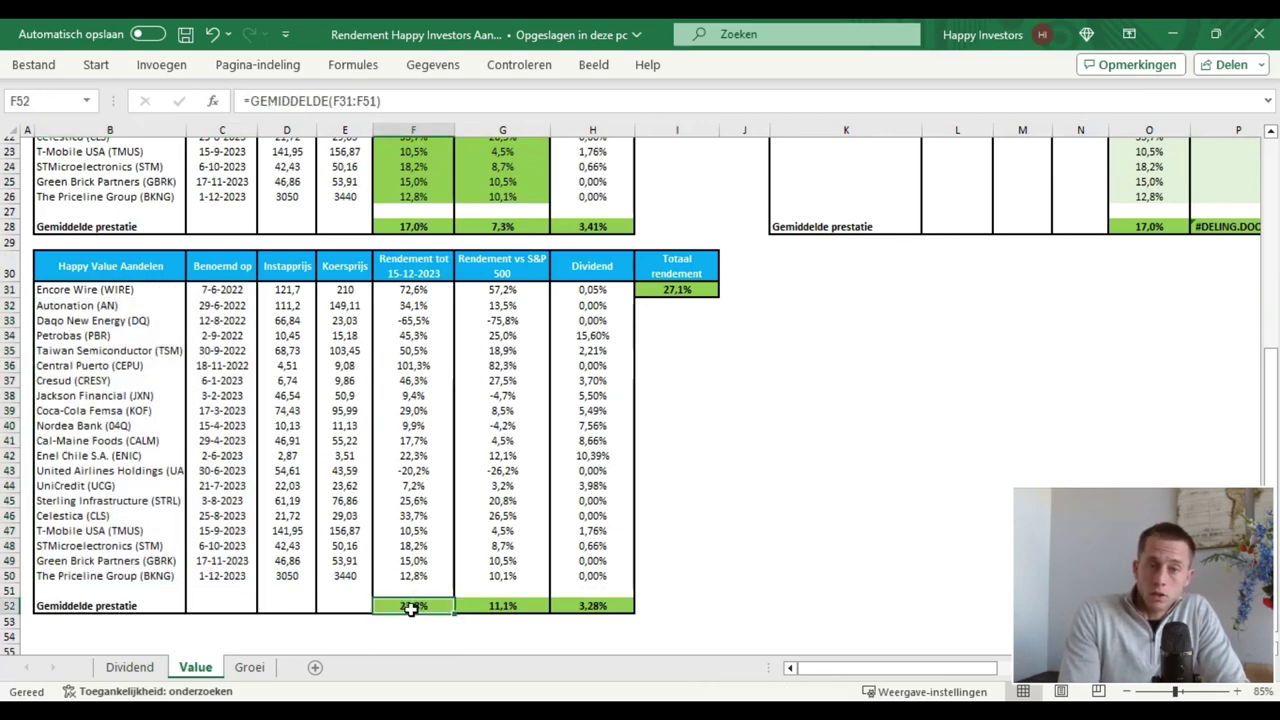
{"action": "left_click", "coordinate": [499, 608]}
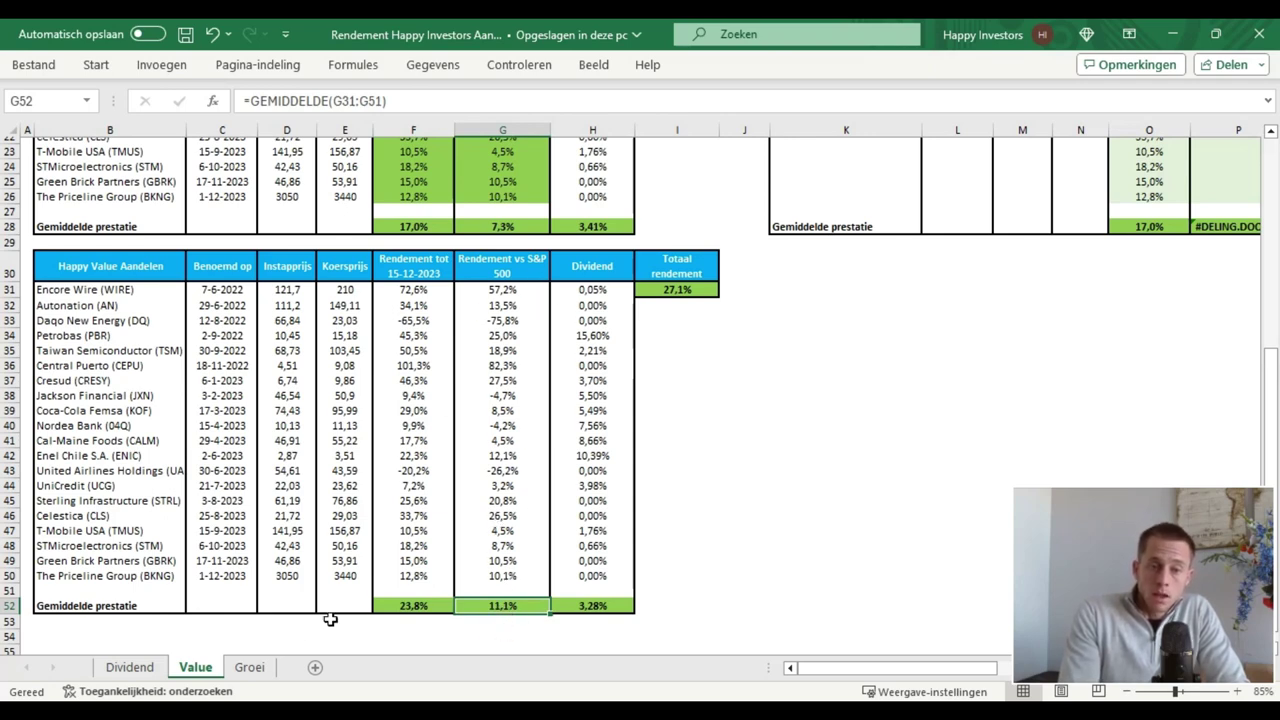
Open the Groei sheet and review the growth picks' first nomination date, average return, S&P 500 comparison, total return and the StoneCo entry
{"action": "left_click", "coordinate": [250, 668]}
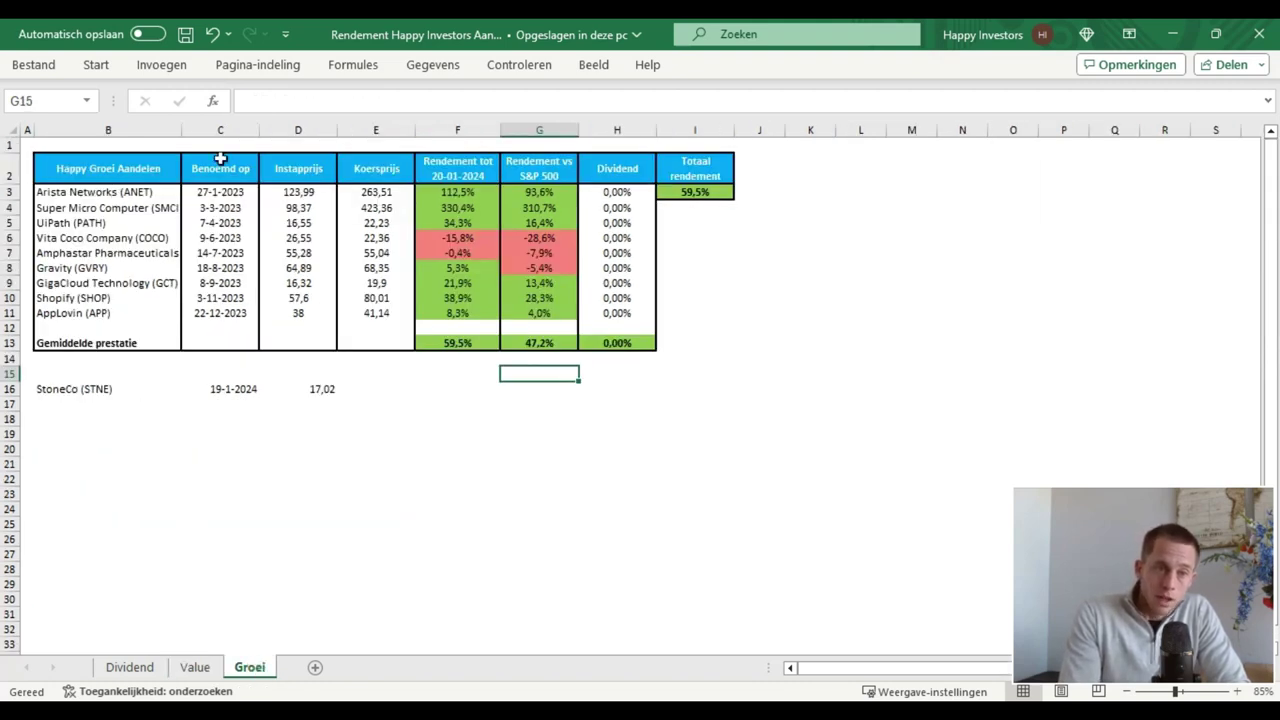
{"action": "left_click", "coordinate": [232, 190]}
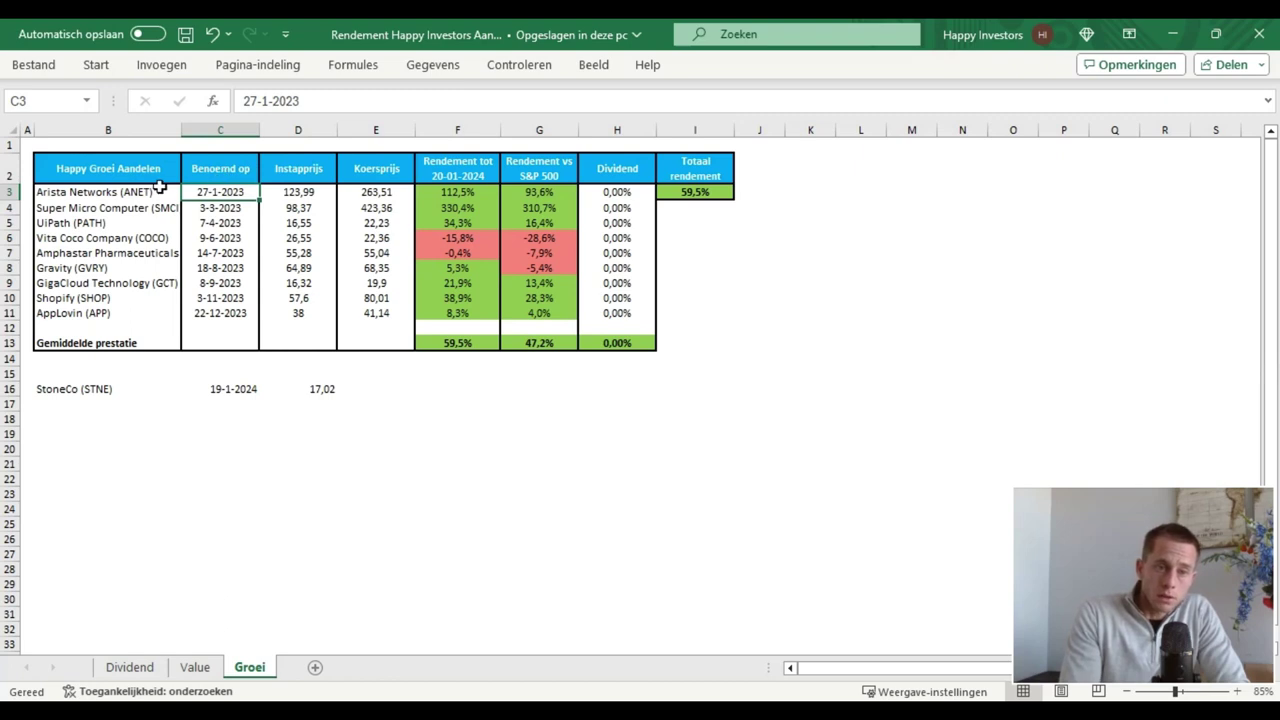
{"action": "left_click", "coordinate": [455, 343]}
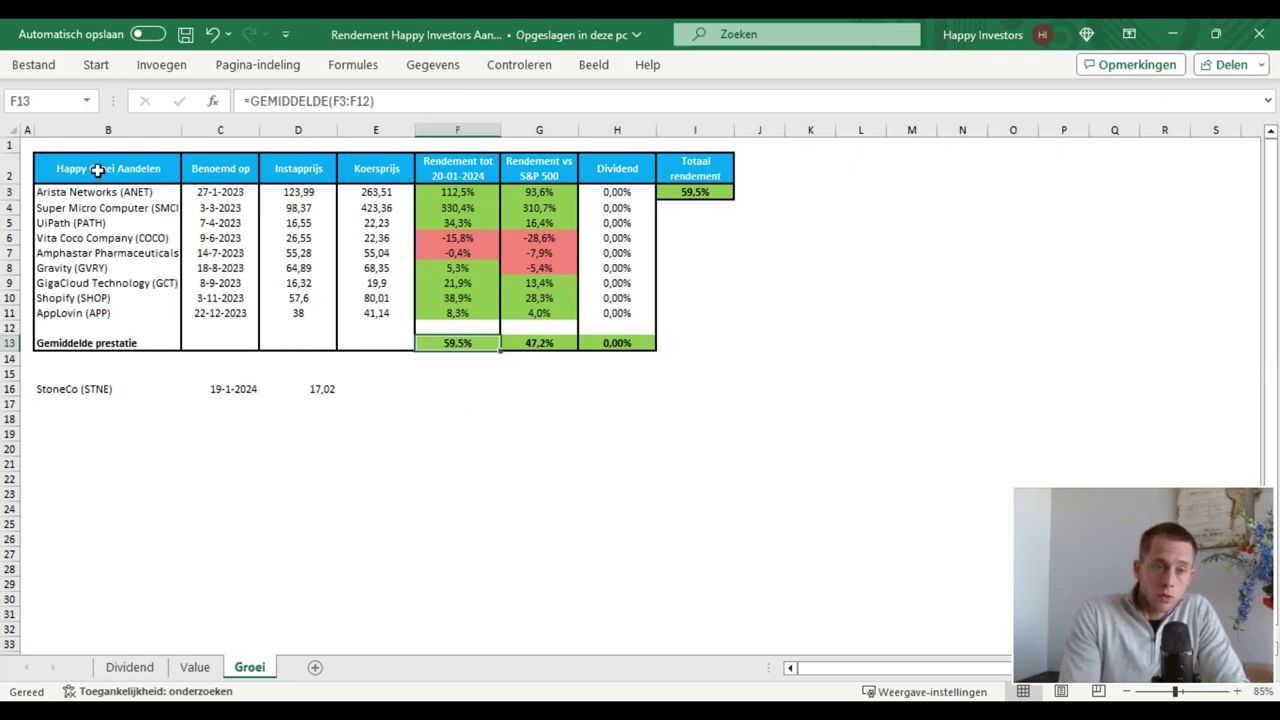
{"action": "left_click_drag", "start_coordinate": [88, 191], "coordinate": [100, 314]}
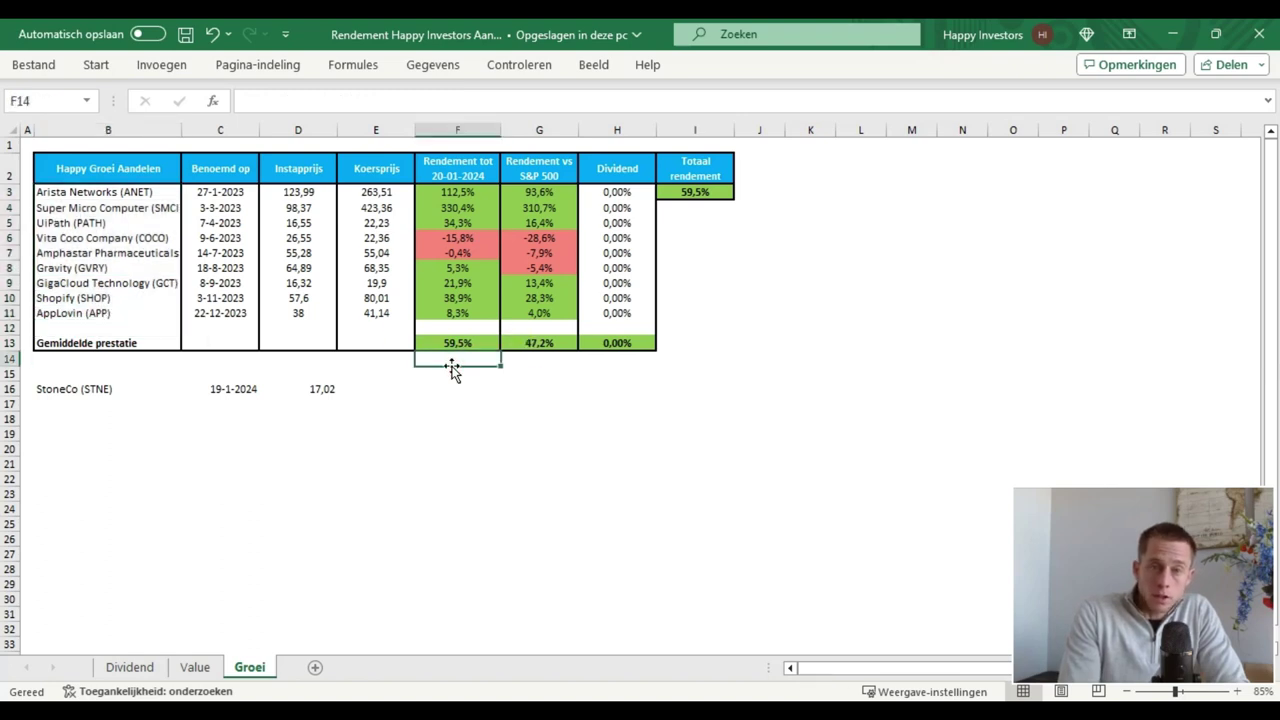
{"action": "left_click", "coordinate": [536, 345]}
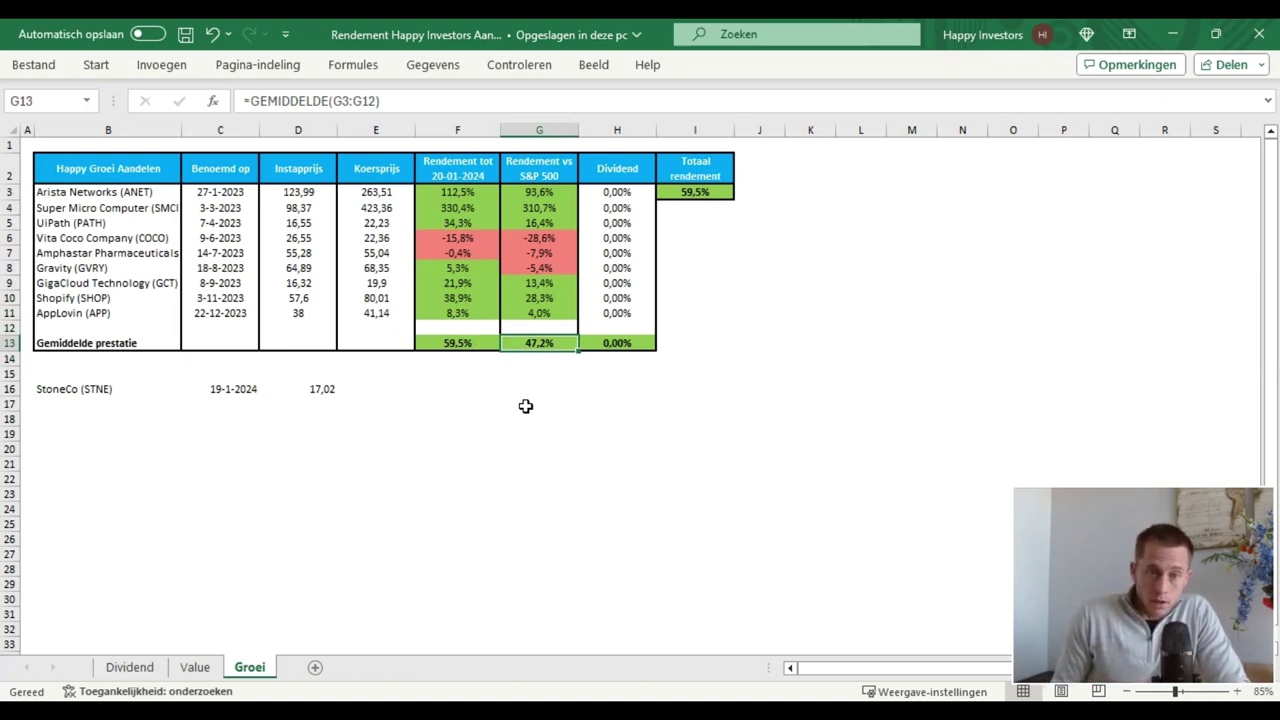
{"action": "left_click", "coordinate": [707, 193]}
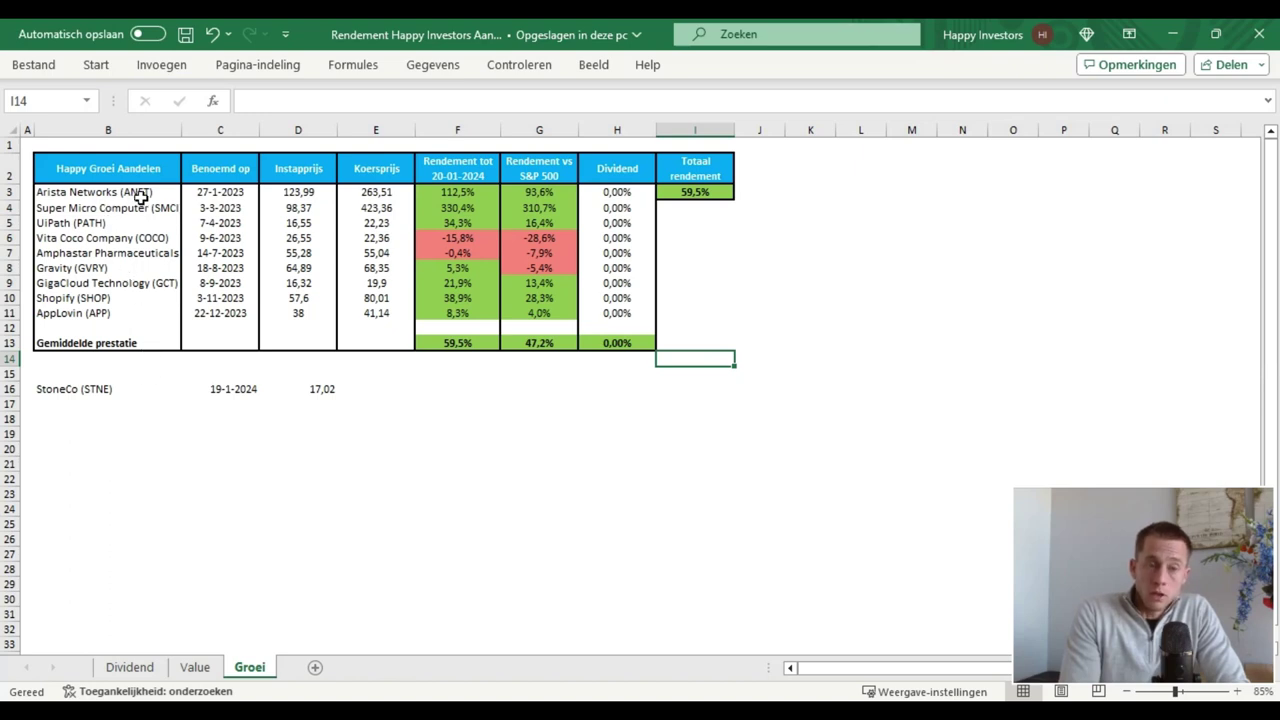
{"action": "left_click", "coordinate": [63, 389]}
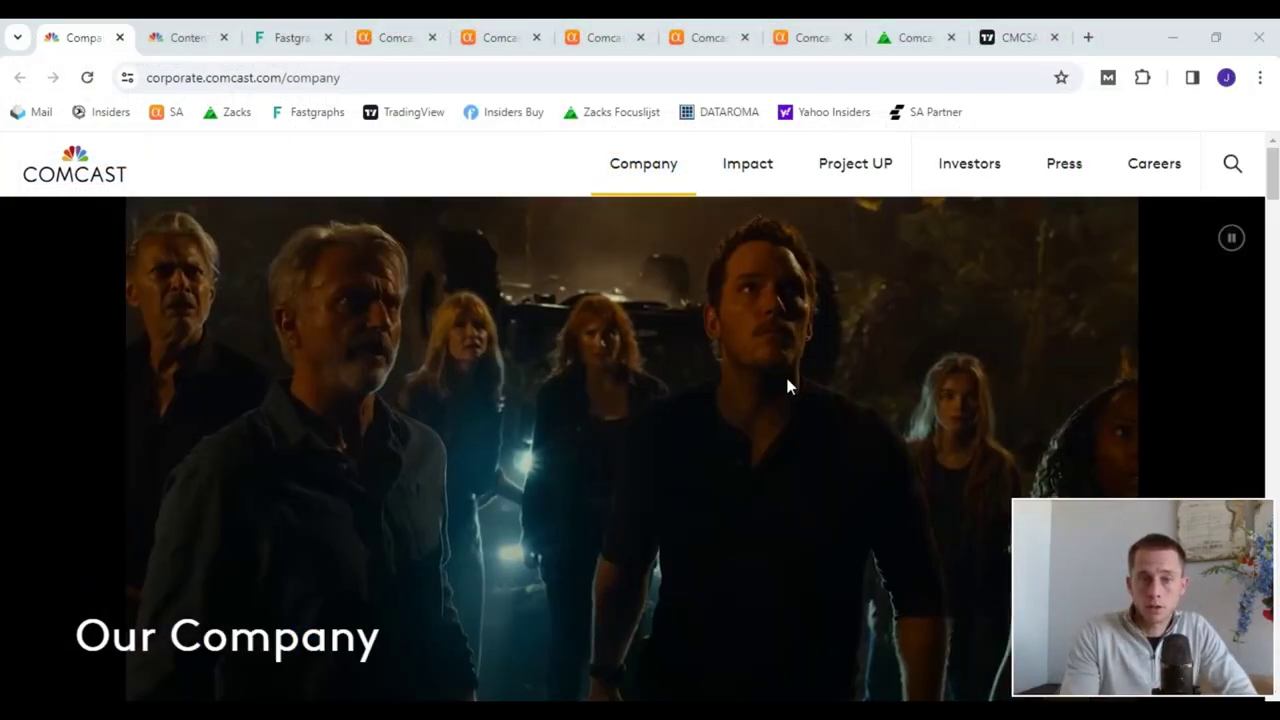
Read Comcast's business description and its Connectivity & Platforms section on the corporate company page in the browser
{"action": "scroll", "coordinate": [717, 402], "scroll_direction": "down", "scroll_amount": 1}
{"action": "scroll", "coordinate": [577, 325], "scroll_direction": "down", "scroll_amount": 5}
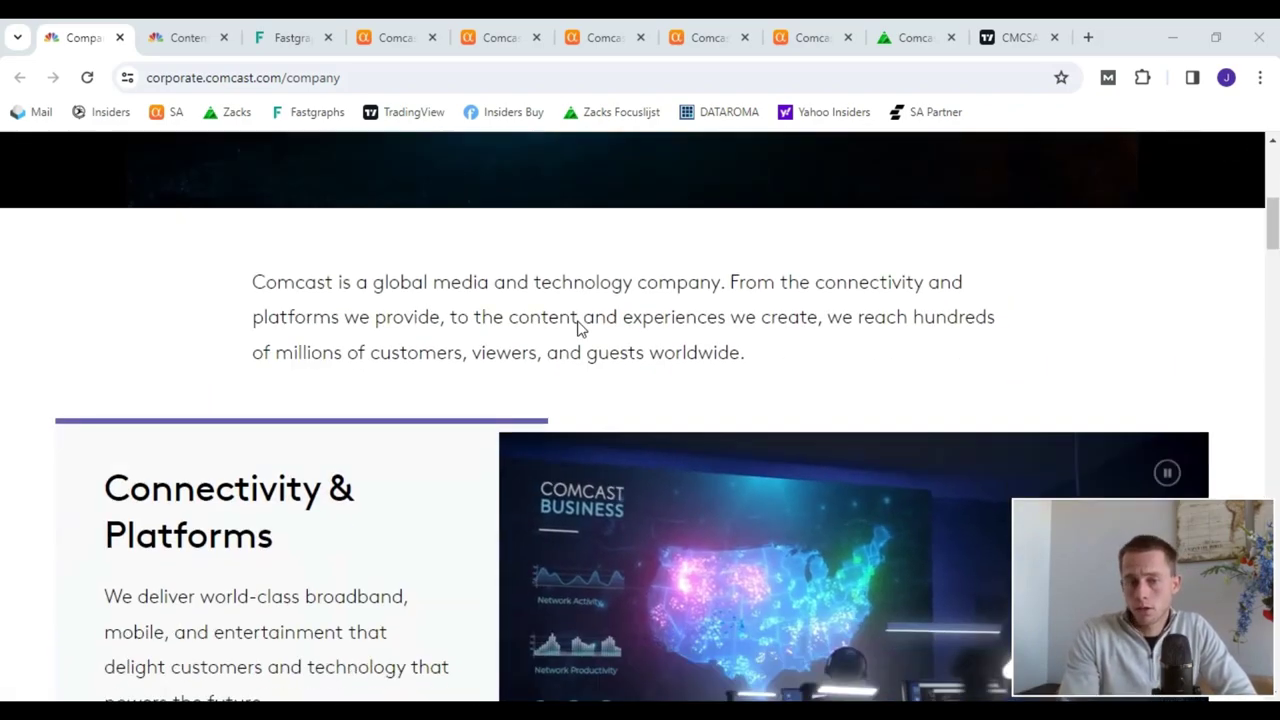
{"action": "scroll", "coordinate": [304, 370], "scroll_direction": "down", "scroll_amount": 1}
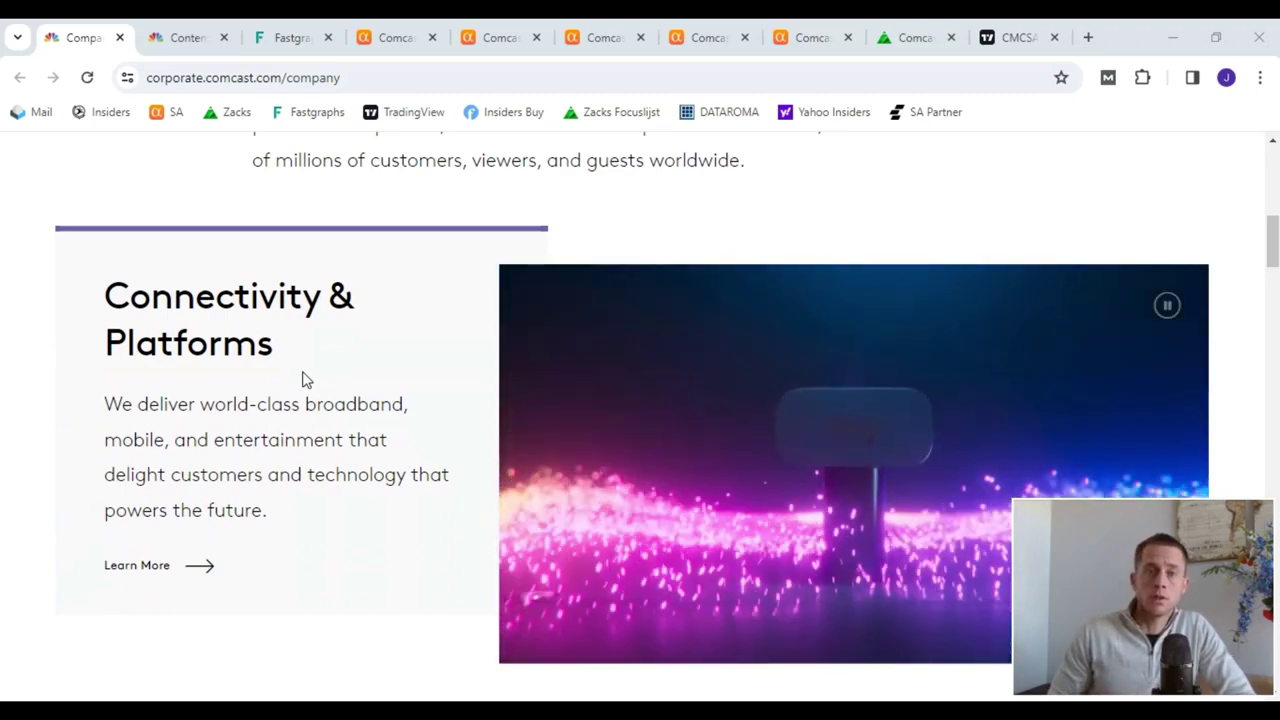
{"action": "scroll", "coordinate": [310, 345], "scroll_direction": "down", "scroll_amount": 1}
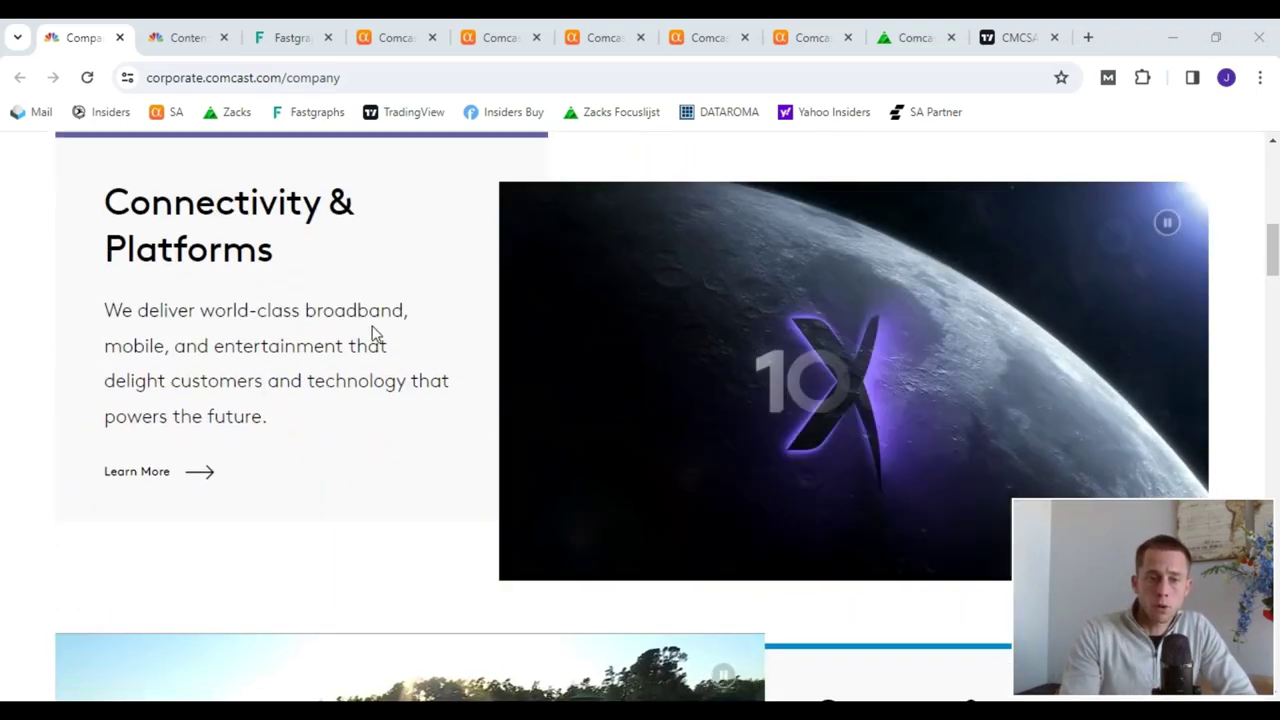
{"action": "scroll", "coordinate": [257, 337], "scroll_direction": "down", "scroll_amount": 1}
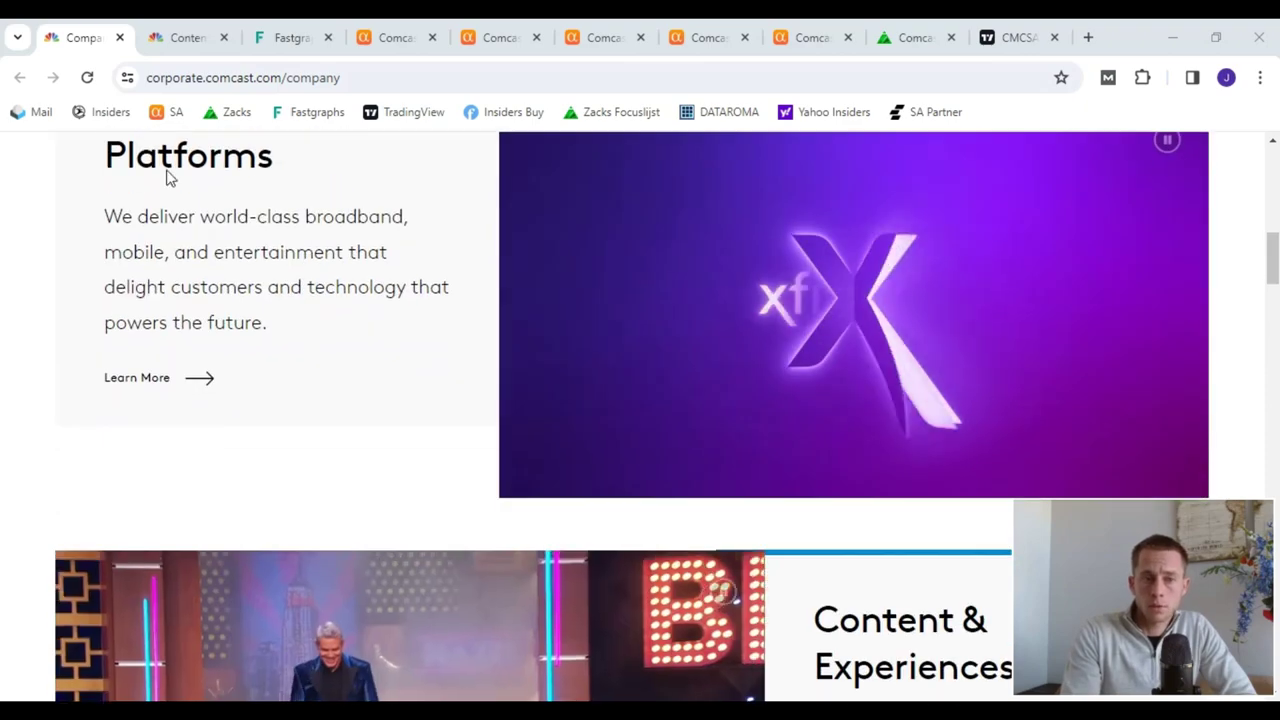
Open Comcast's Content & Experiences page and look through its TV & Streaming brands, from NBC and Telemundo to Sky Sports
{"action": "left_click", "coordinate": [184, 37]}
{"action": "scroll", "coordinate": [466, 287], "scroll_direction": "up", "scroll_amount": 10}
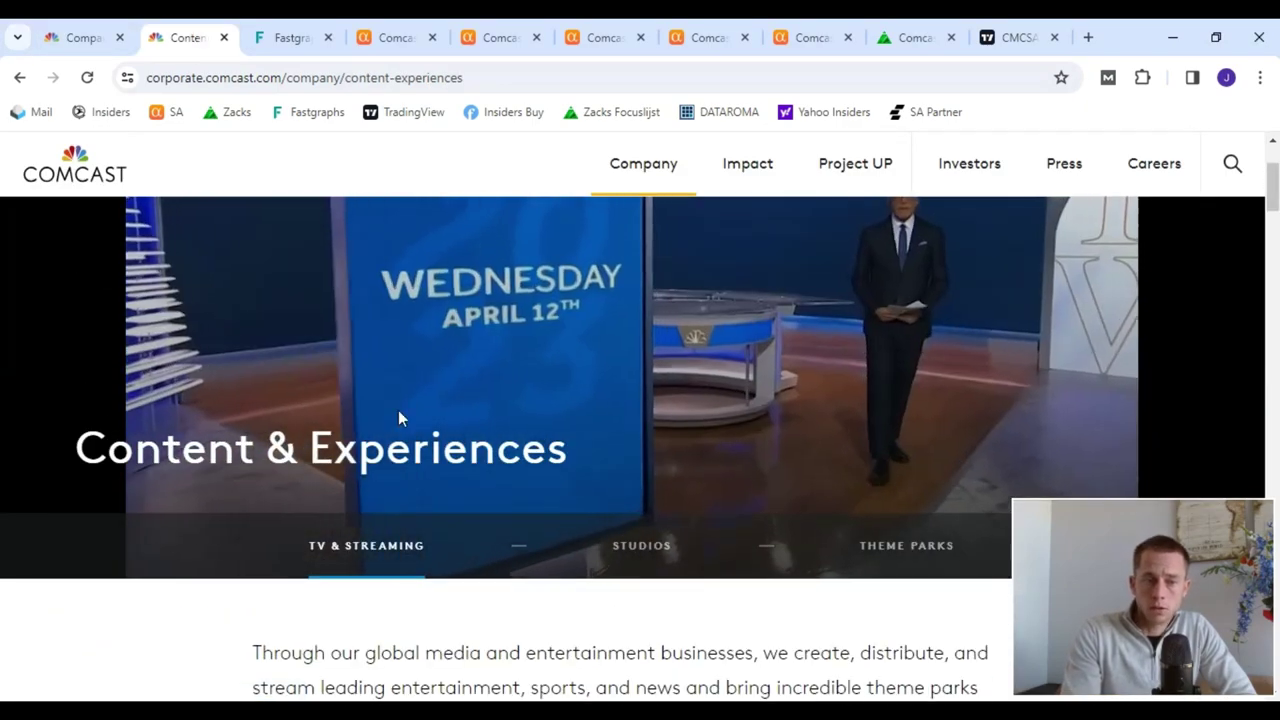
{"action": "scroll", "coordinate": [425, 411], "scroll_direction": "down", "scroll_amount": 10}
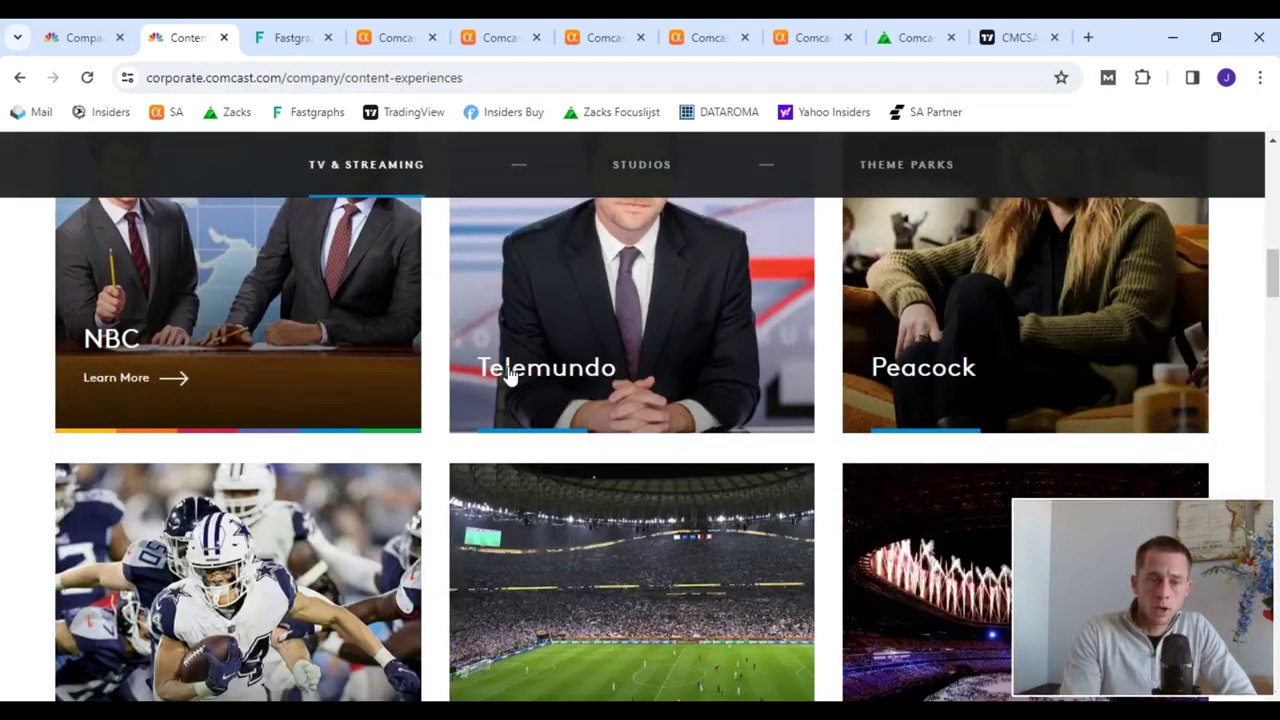
{"action": "scroll", "coordinate": [443, 368], "scroll_direction": "down", "scroll_amount": 2}
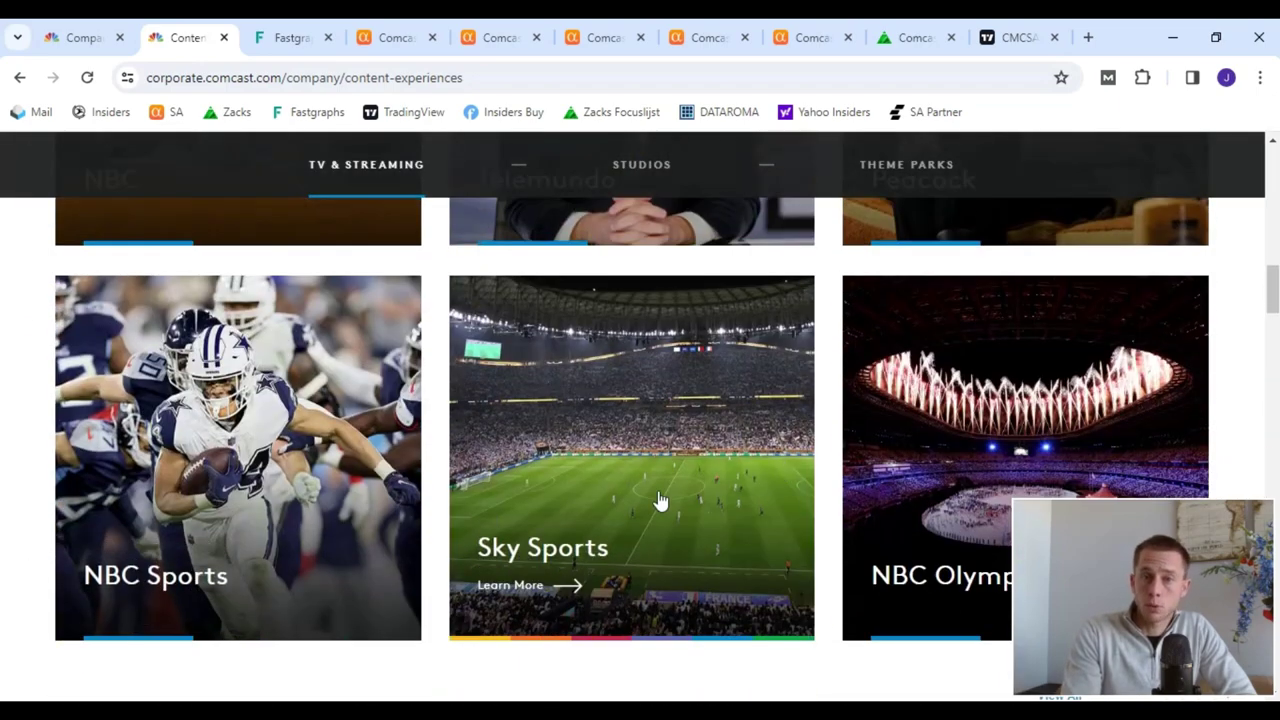
{"action": "scroll", "coordinate": [18, 350], "scroll_direction": "up", "scroll_amount": 10}
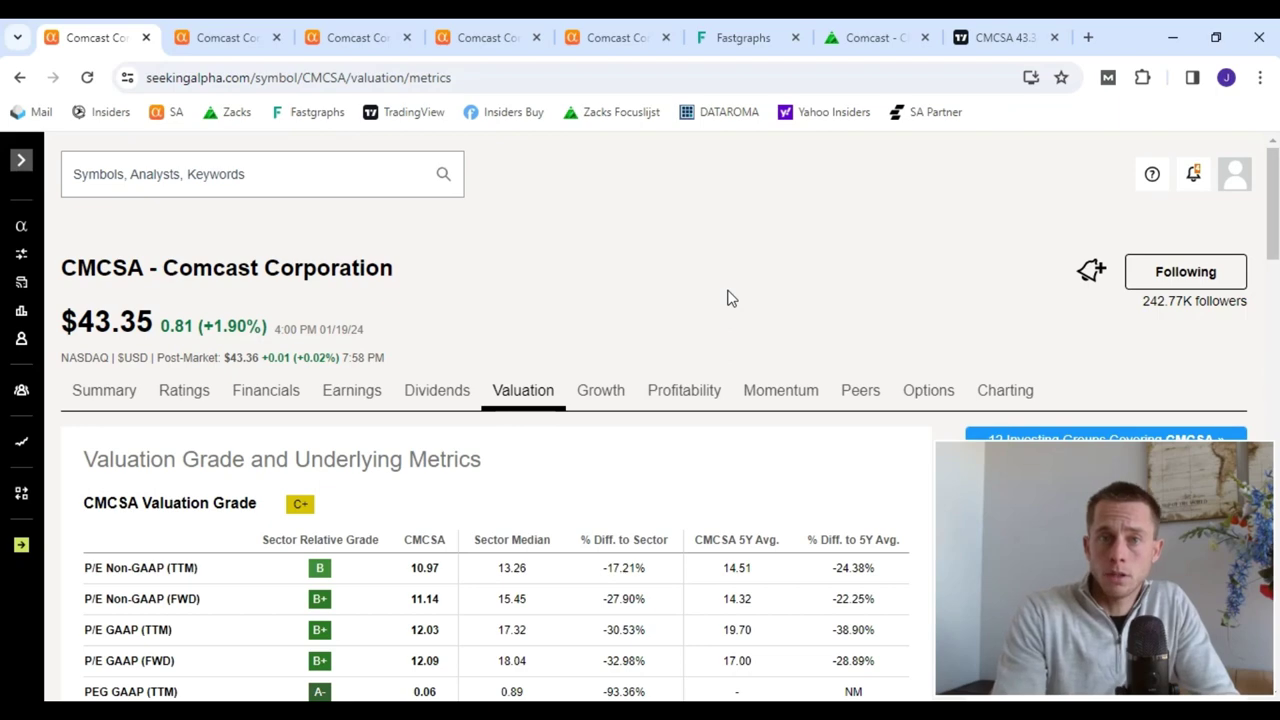
Examine Comcast's valuation grade and P/E, PEG and EV metrics against the sector median and five-year average on Seeking Alpha
{"action": "scroll", "coordinate": [729, 297], "scroll_direction": "down", "scroll_amount": 1}
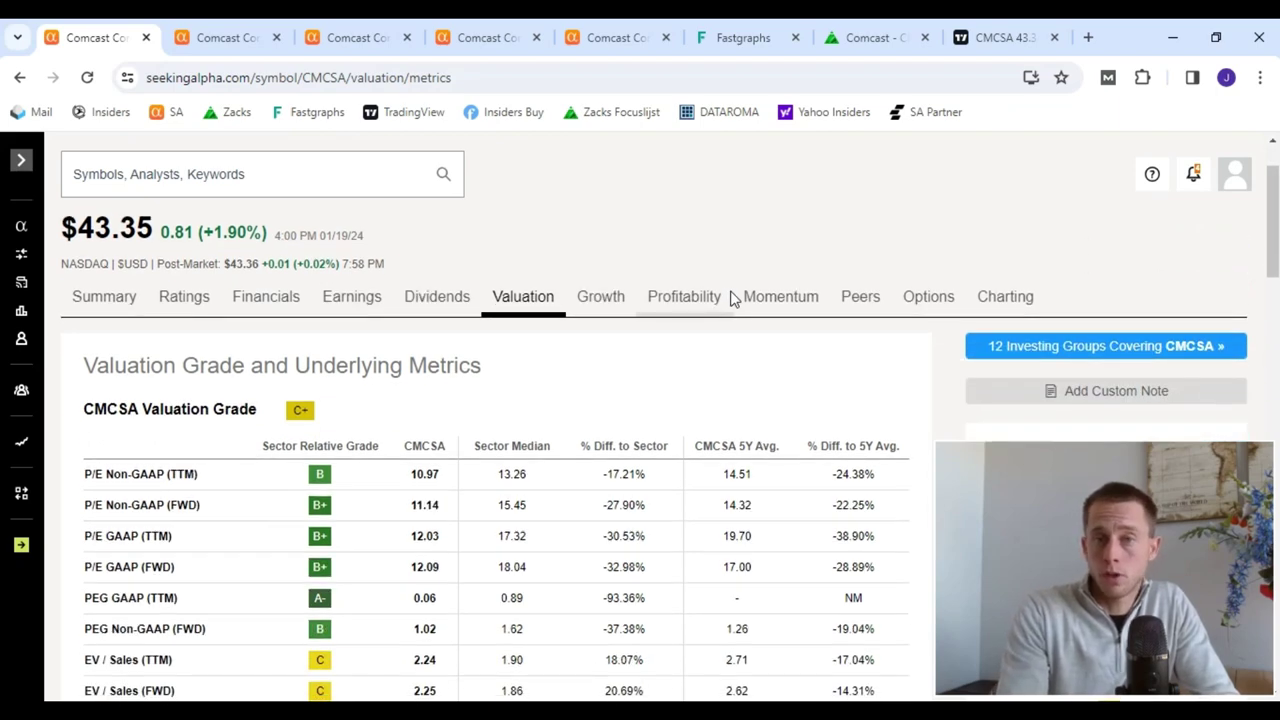
{"action": "scroll", "coordinate": [731, 298], "scroll_direction": "down", "scroll_amount": 2}
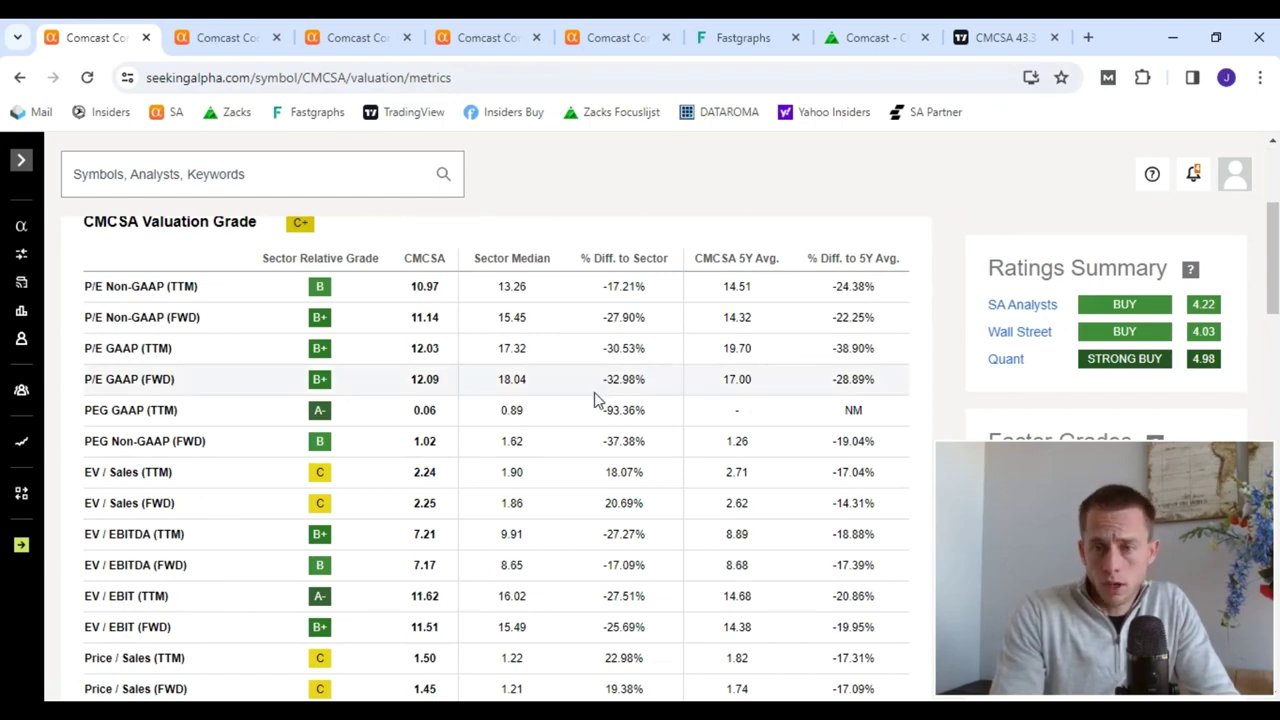
{"action": "scroll", "coordinate": [600, 417], "scroll_direction": "down", "scroll_amount": 1}
{"action": "scroll", "coordinate": [229, 397], "scroll_direction": "up", "scroll_amount": 1}
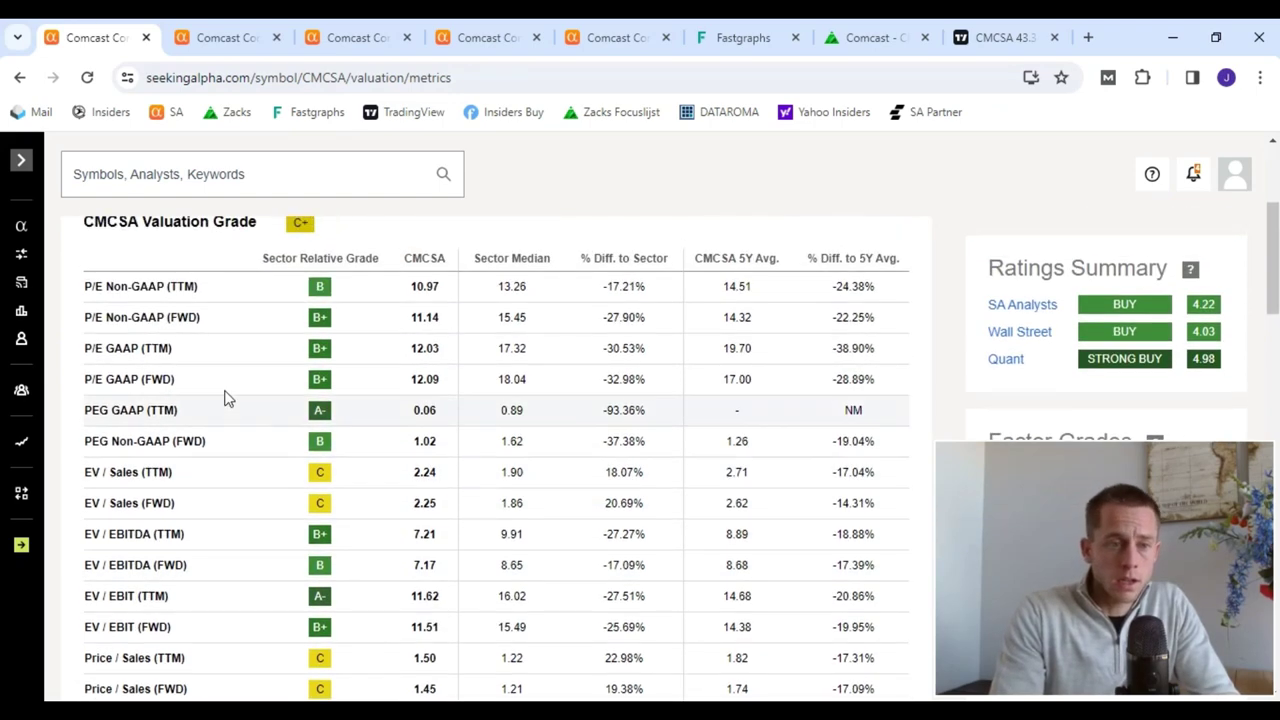